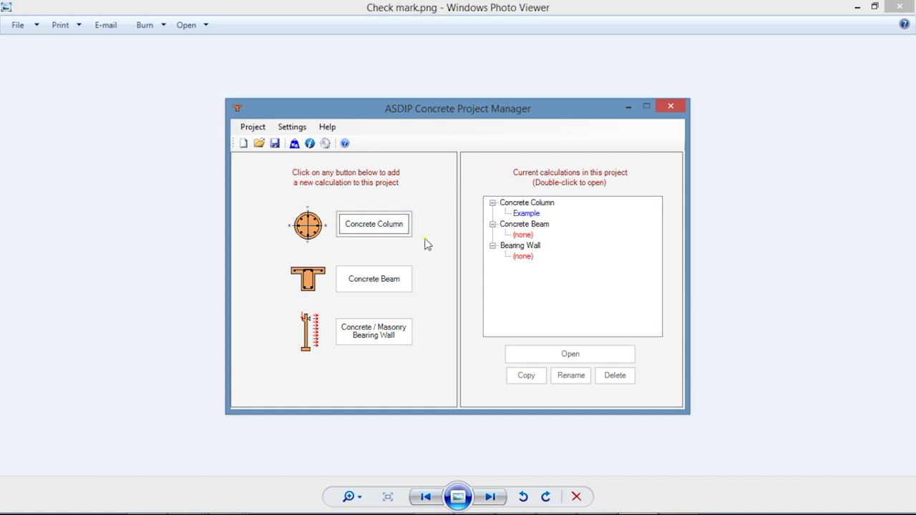
Step: Add a new Concrete Column calculation named 'sdfghdf' to the project
left_click(377, 229)
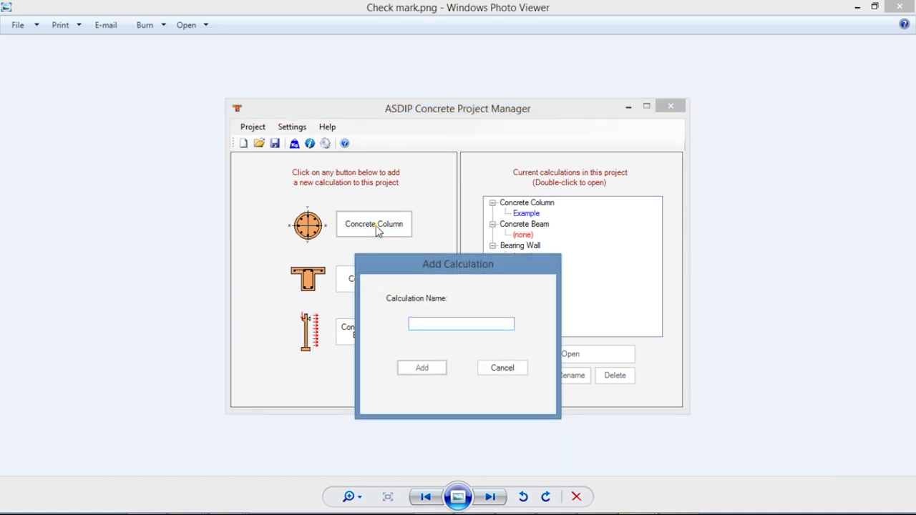
type("sdfghdf")
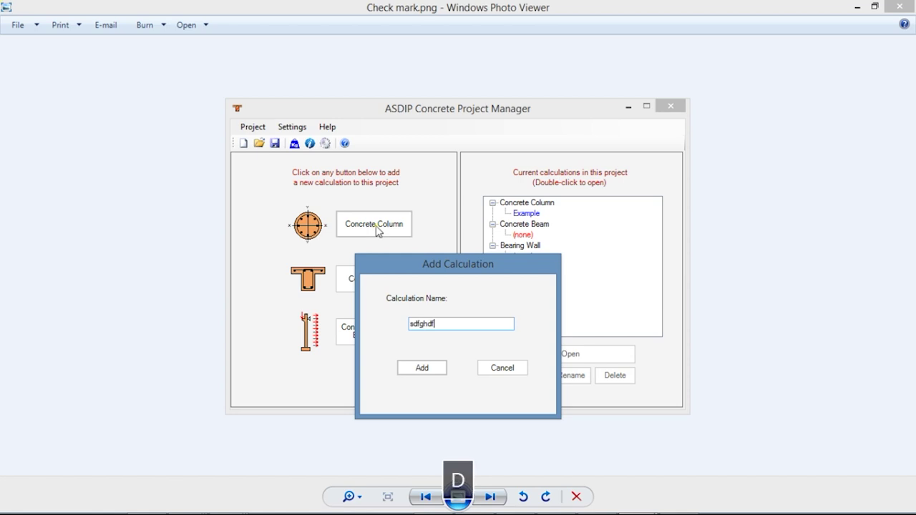
left_click(422, 369)
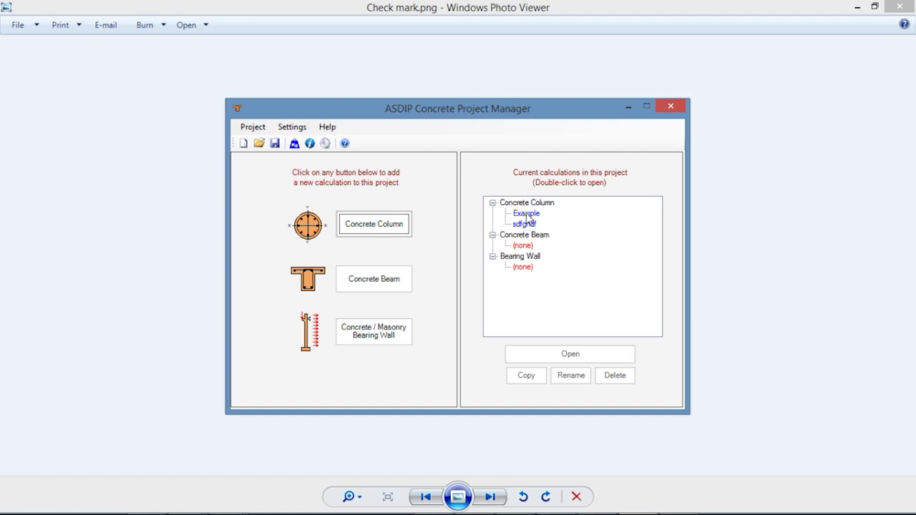
Step: Open the Example column calculation and try the circular column type
double_click(524, 214)
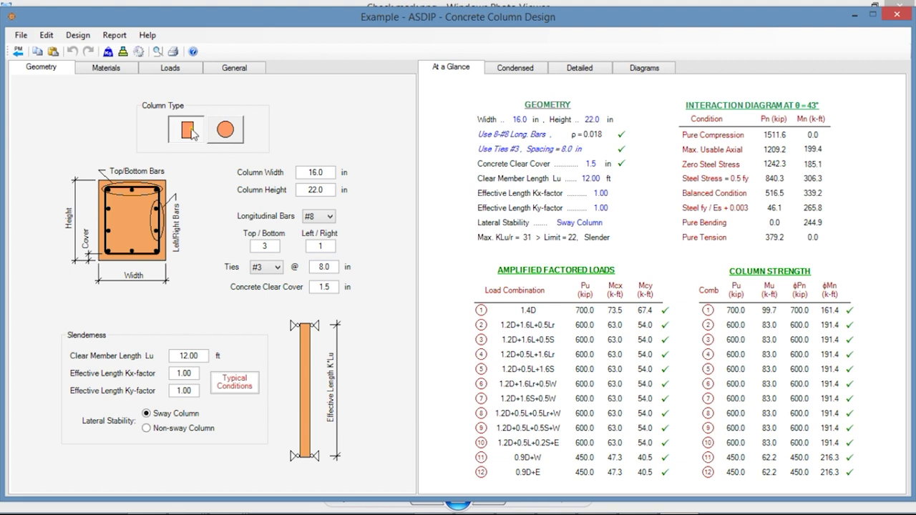
left_click(224, 134)
Step: Try the Whitney concrete curve, return to Hognestad, and choose Strain-hardening for the rebar steel
left_click(106, 67)
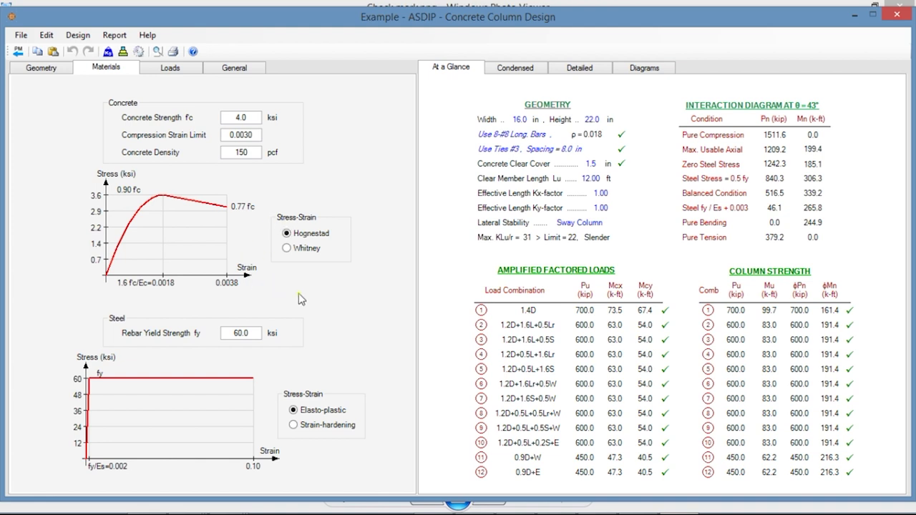
left_click(287, 250)
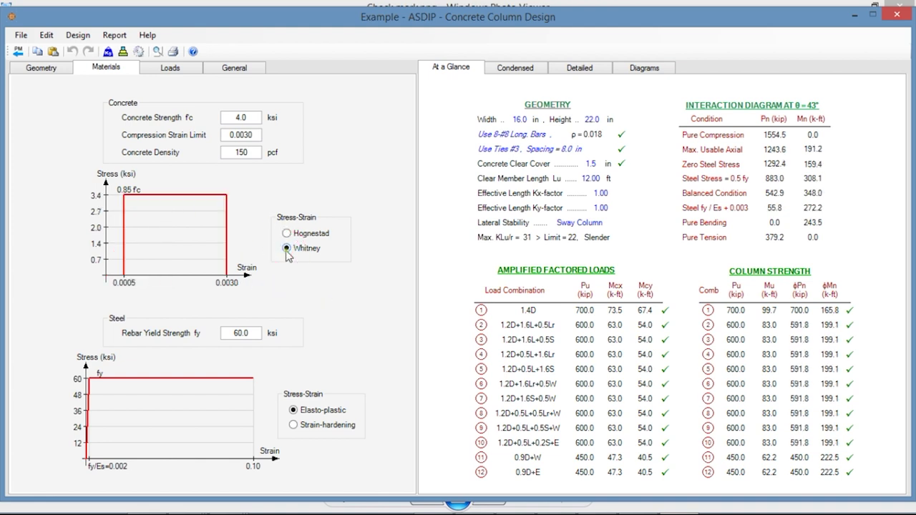
left_click(286, 233)
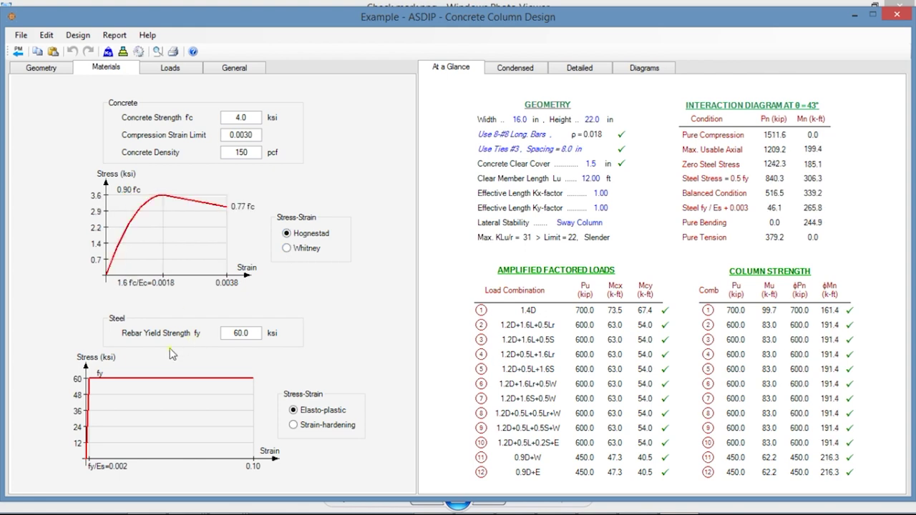
left_click(294, 426)
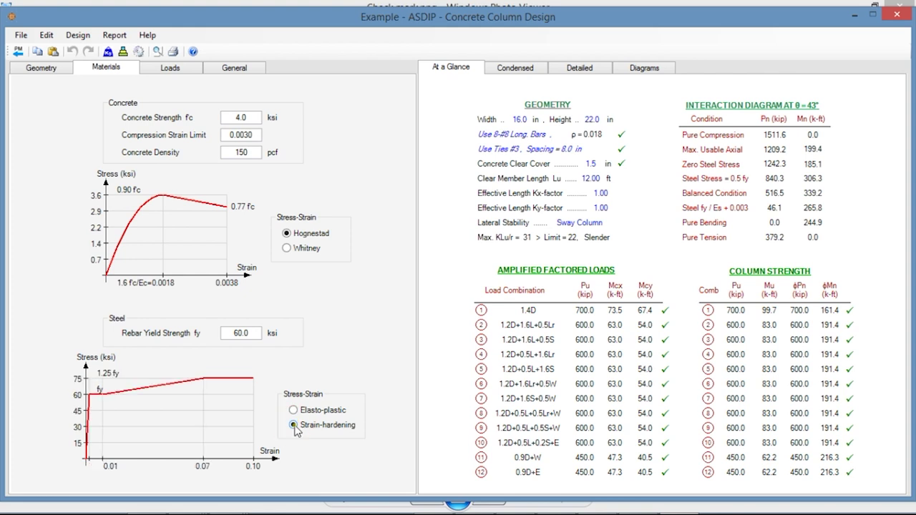
left_click(175, 71)
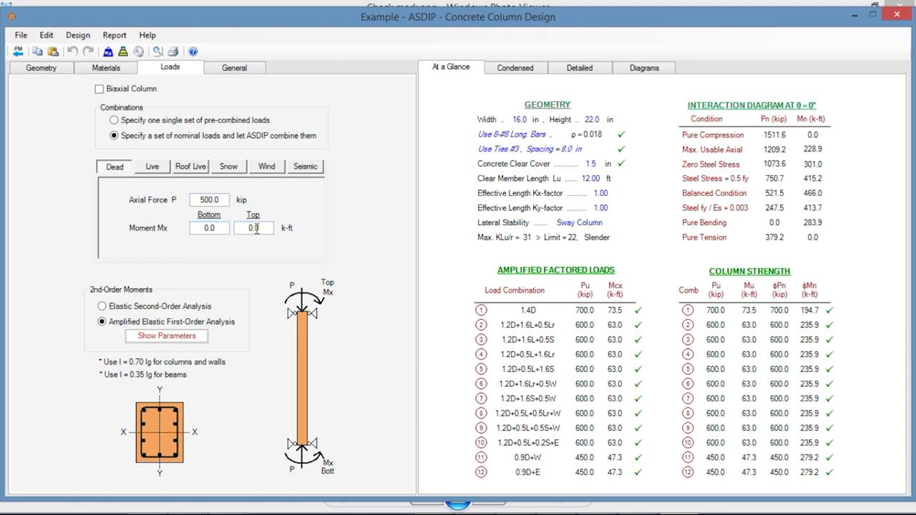
Step: Tick Biaxial Column, try second-order analysis, then reselect Amplified Elastic First-Order Analysis
left_click(100, 89)
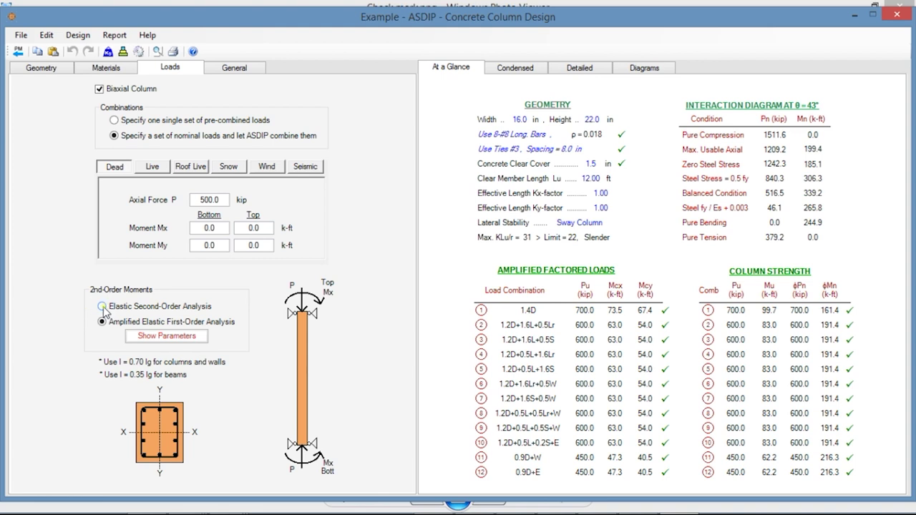
left_click(102, 306)
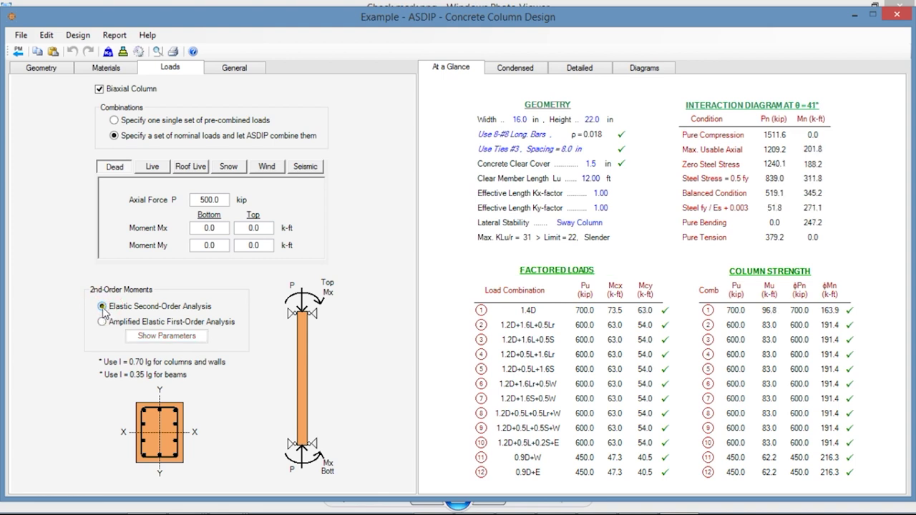
left_click(103, 323)
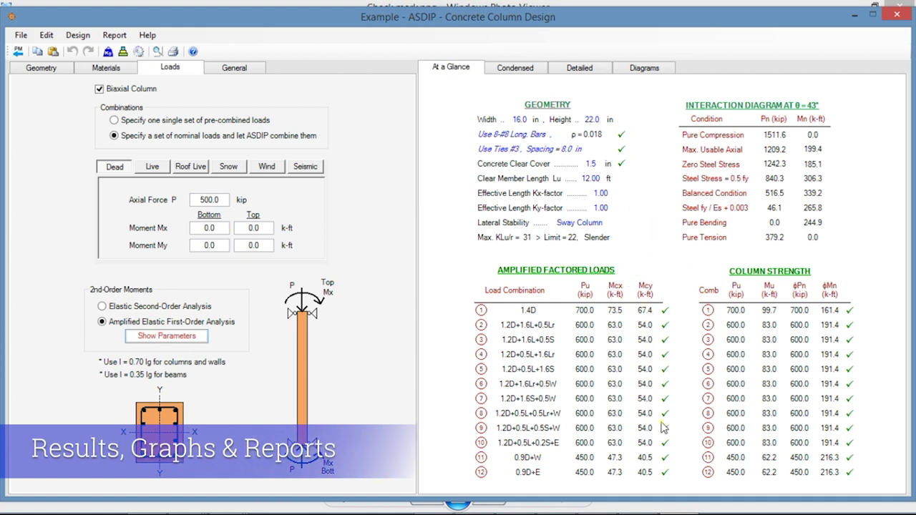
Step: Show the interaction diagrams and rotate the 3-D biaxial interaction surface
left_click(645, 69)
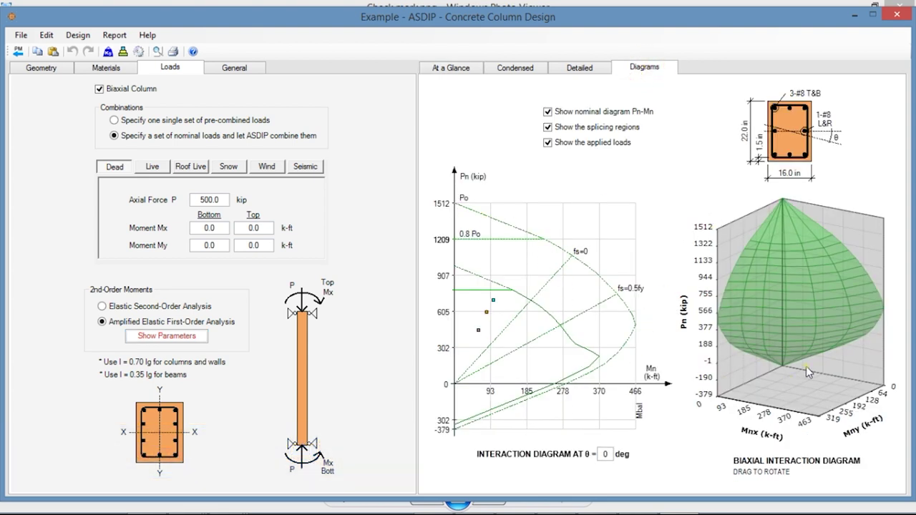
mouse_move(803, 357)
left_click_drag(821, 378, 782, 382)
Step: Scroll through the condensed calculation report
left_click(515, 68)
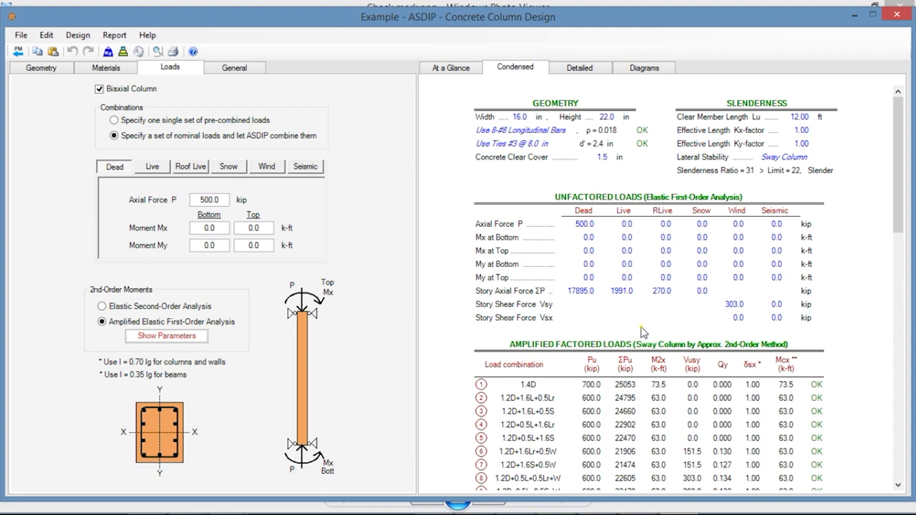
scroll(642, 332, "down", 3)
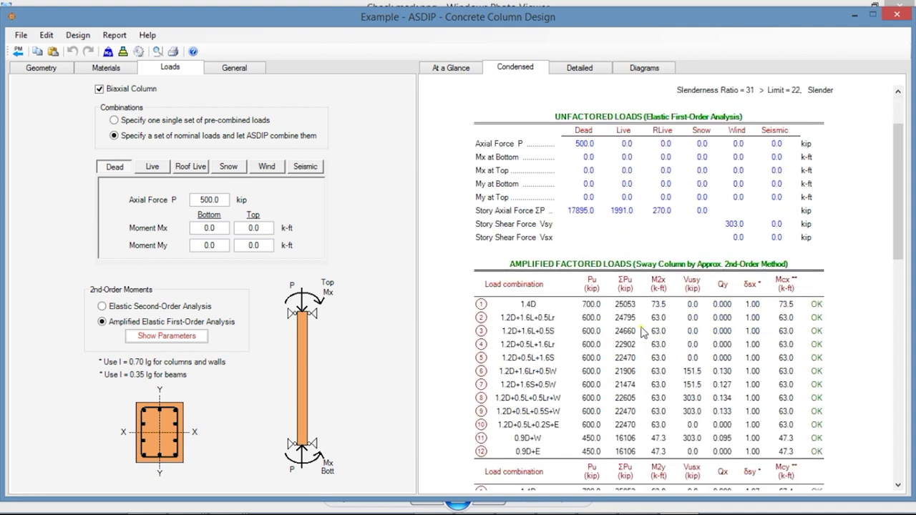
scroll(642, 332, "down", 3)
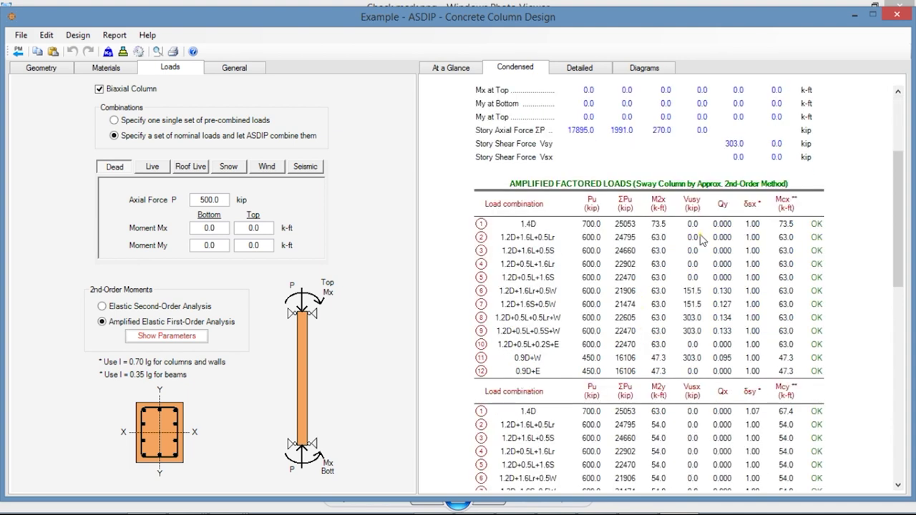
scroll(586, 117, "down", 20)
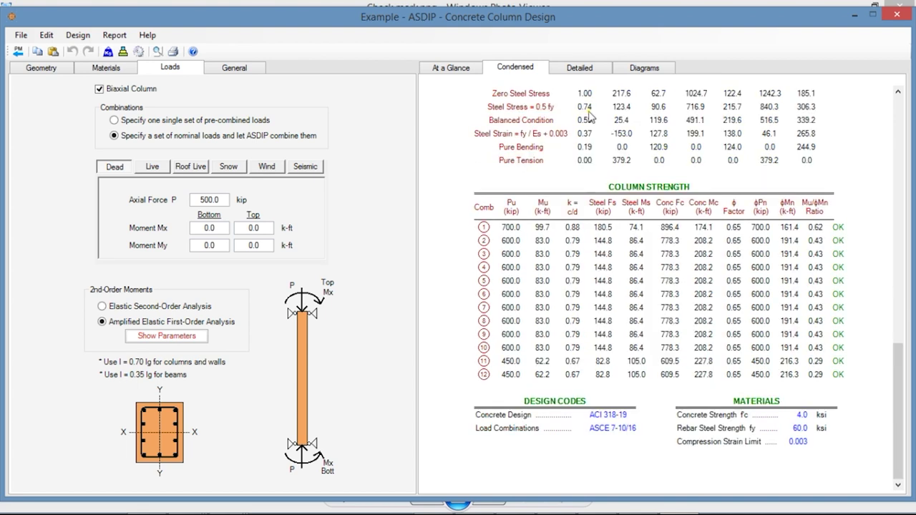
Step: Scroll the detailed calculation report down to the Column Strength check
left_click(579, 68)
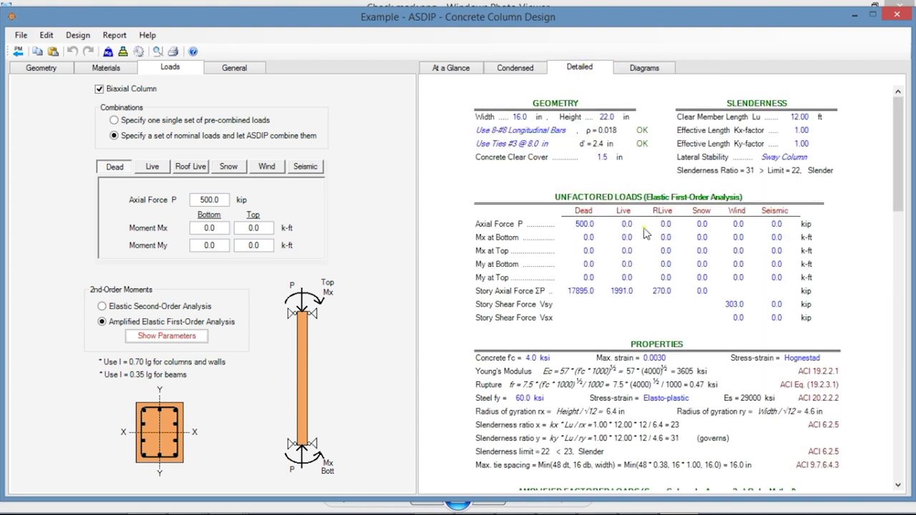
scroll(644, 232, "down", 3)
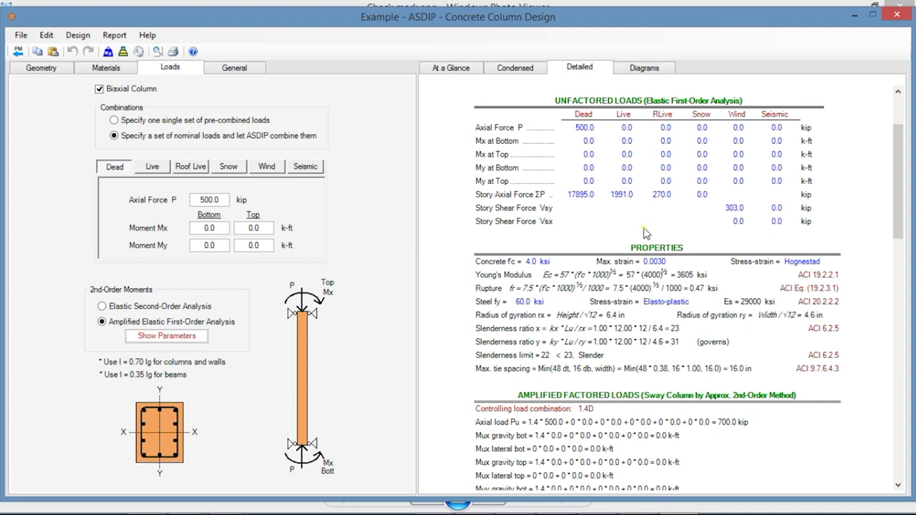
scroll(645, 233, "down", 3)
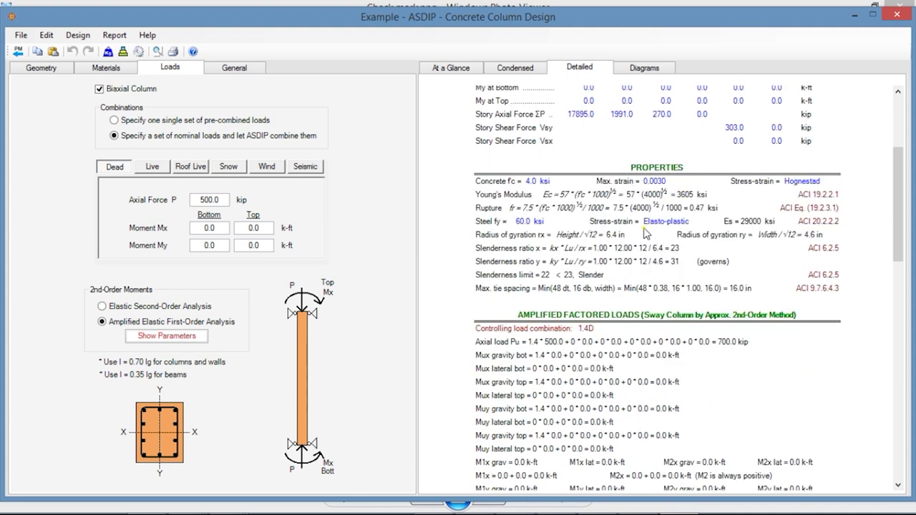
scroll(646, 233, "down", 12)
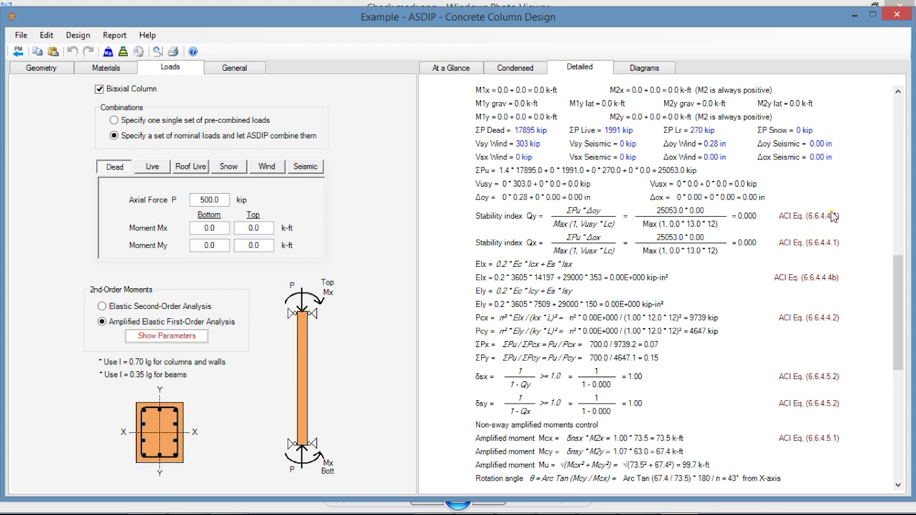
scroll(677, 378, "down", 6)
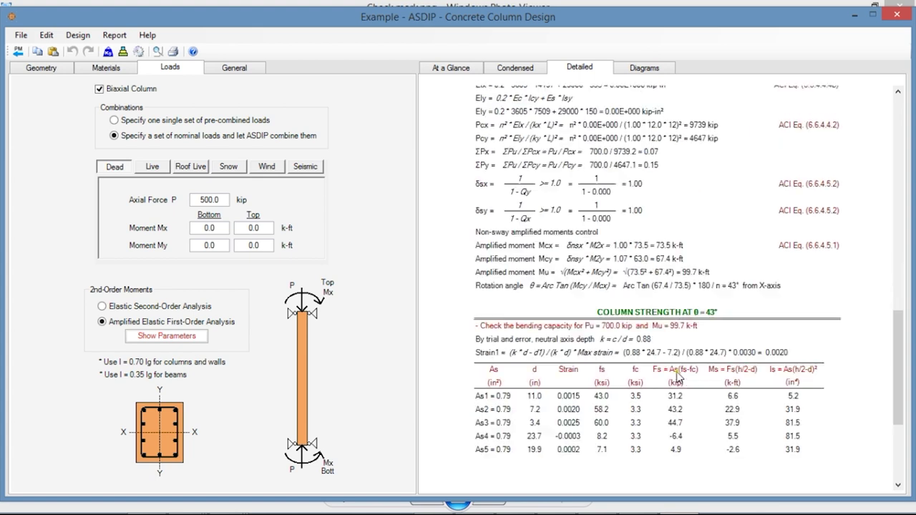
left_click(645, 67)
Step: Preview the Detailed Report's printed pages, then close the print preview
left_click(158, 51)
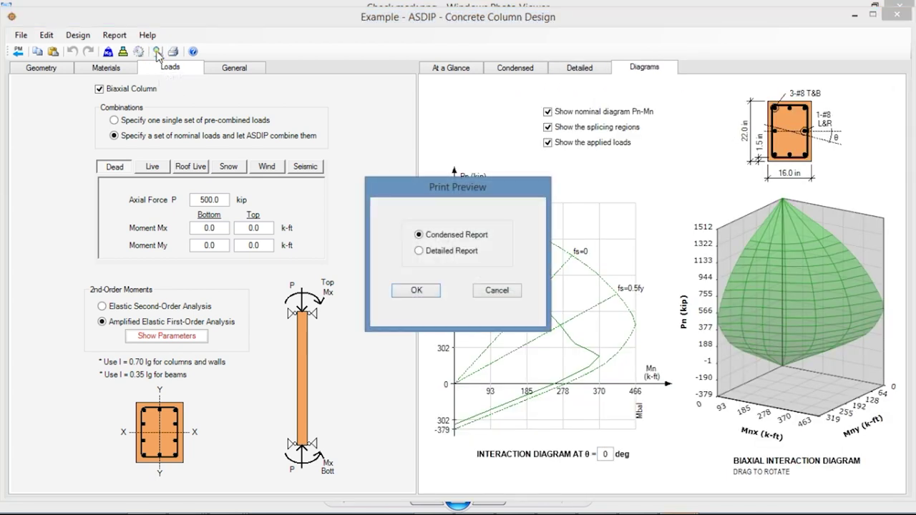
left_click(416, 290)
left_click(420, 251)
left_click(416, 290)
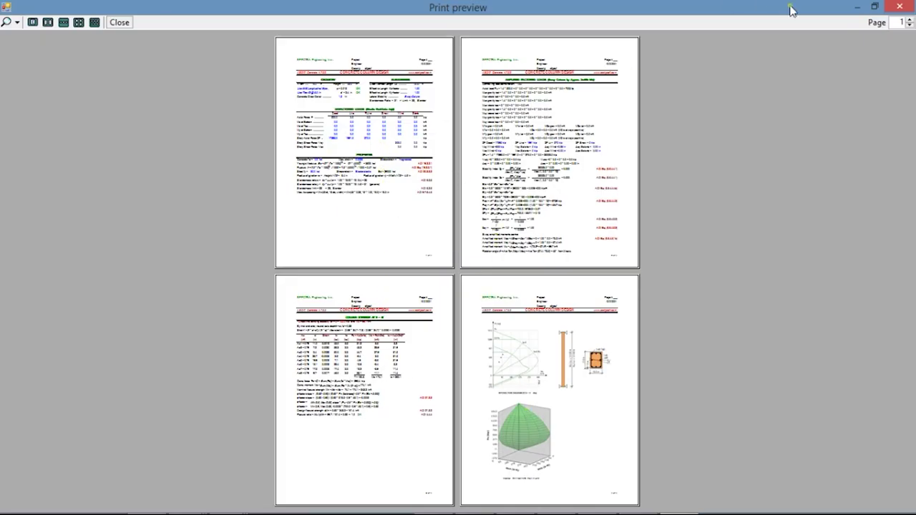
left_click(899, 6)
Step: Return to the Project Manager and open the Beam example calculation
left_click(18, 53)
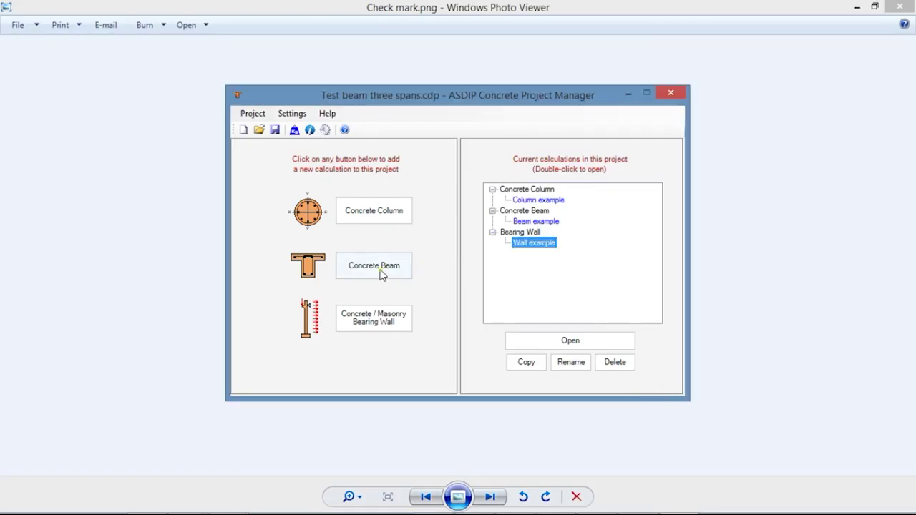
double_click(536, 221)
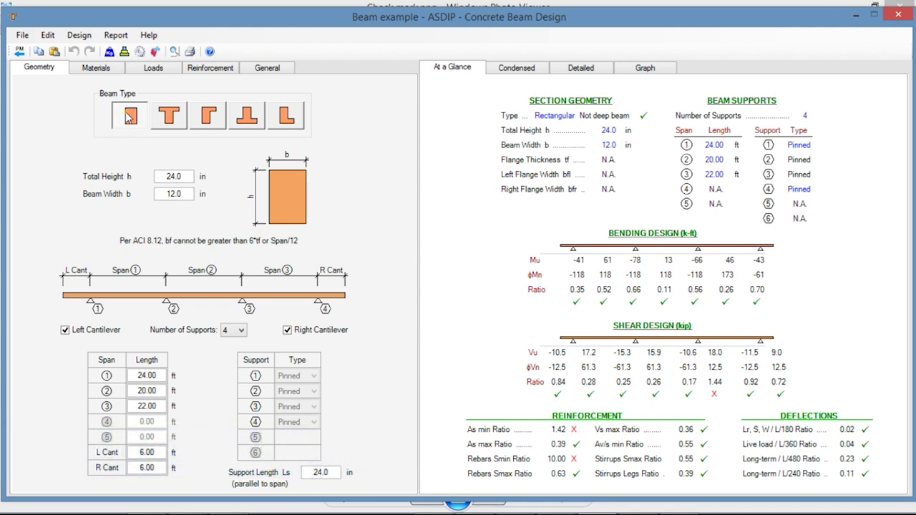
Step: Cycle through T, spandrel, inverted T and L sections, settling on Rectangular with 4 supports
left_click(169, 118)
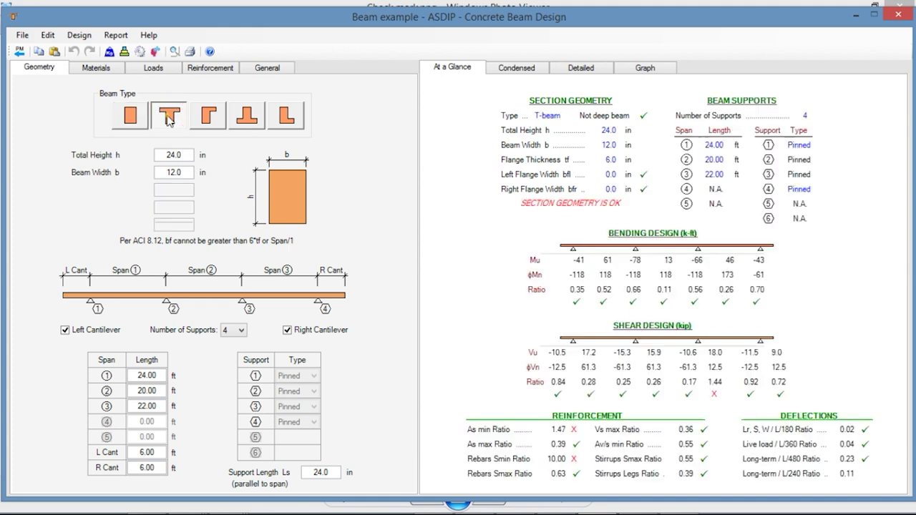
left_click(209, 119)
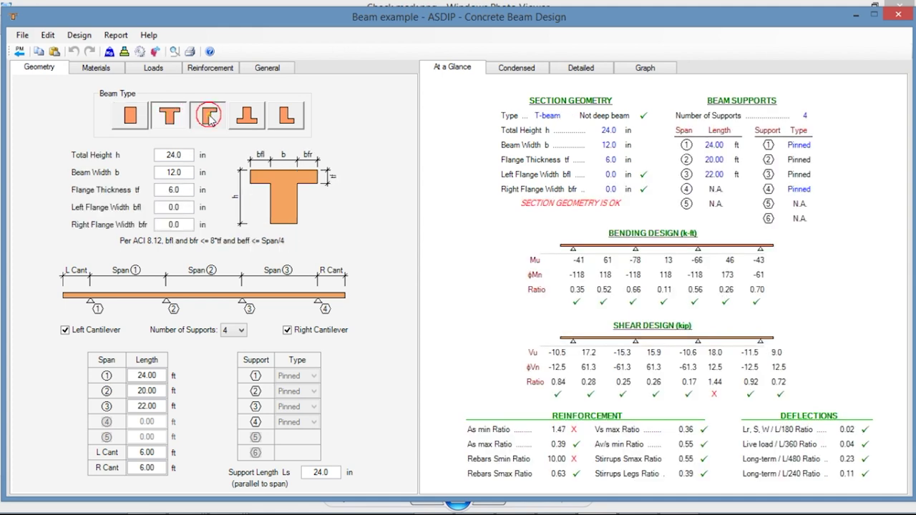
left_click(247, 119)
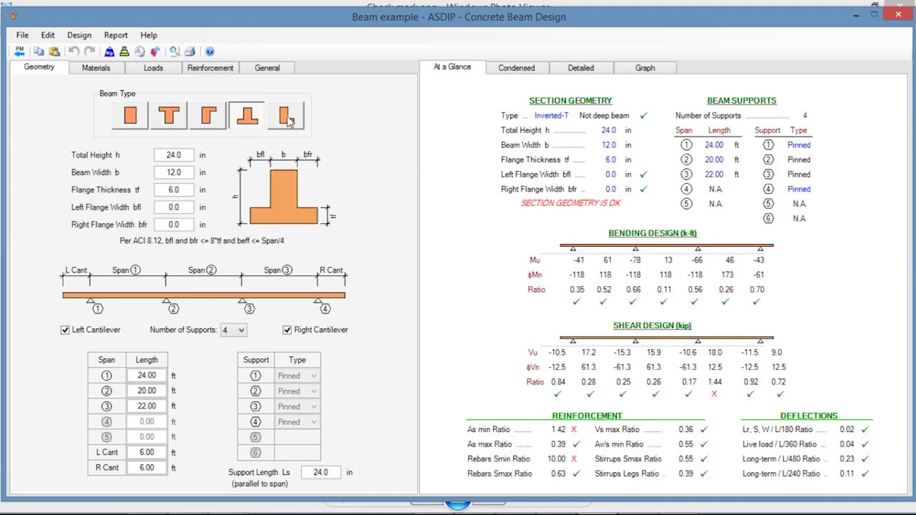
left_click(286, 119)
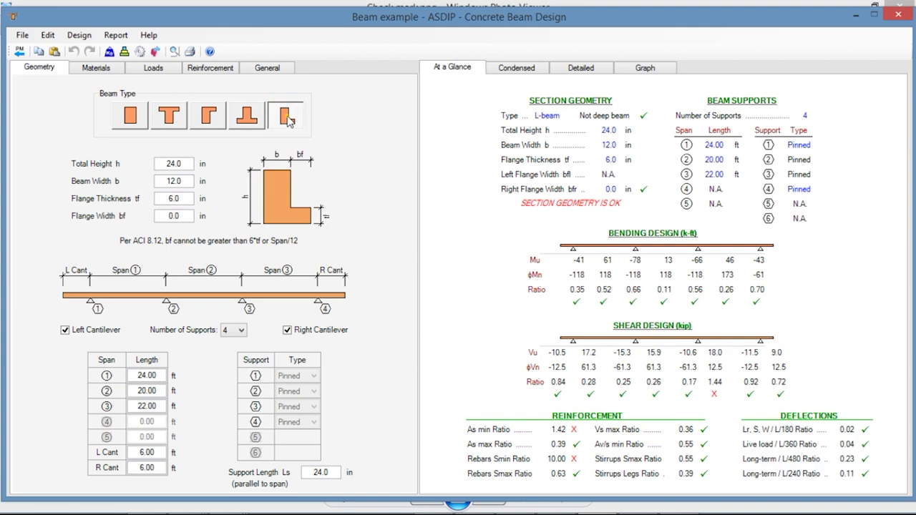
left_click(131, 119)
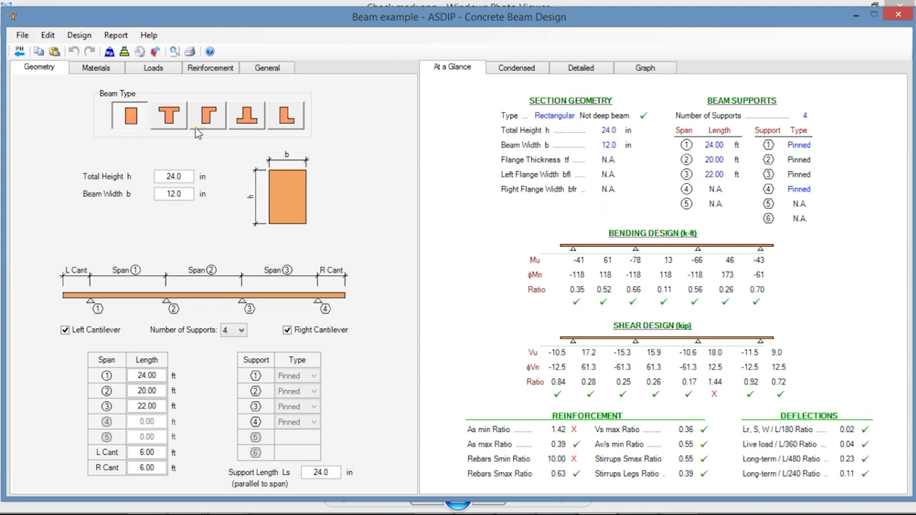
left_click(243, 331)
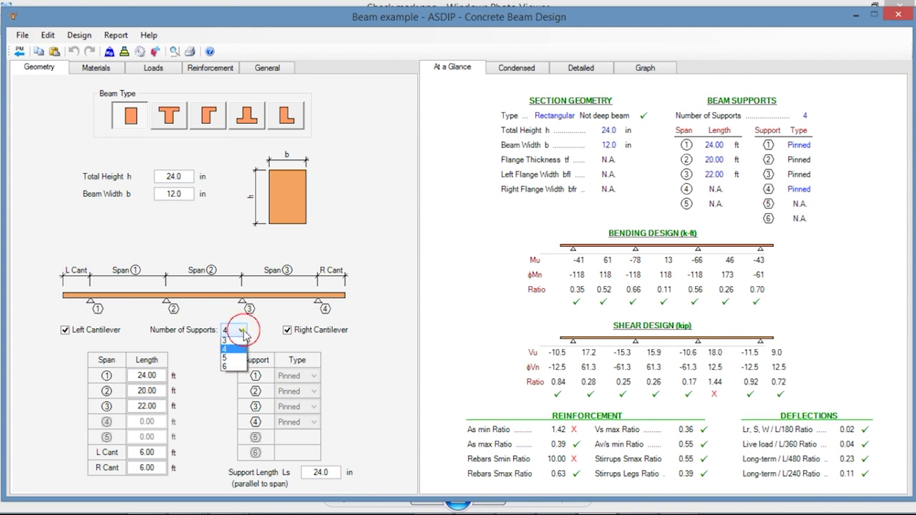
left_click(199, 361)
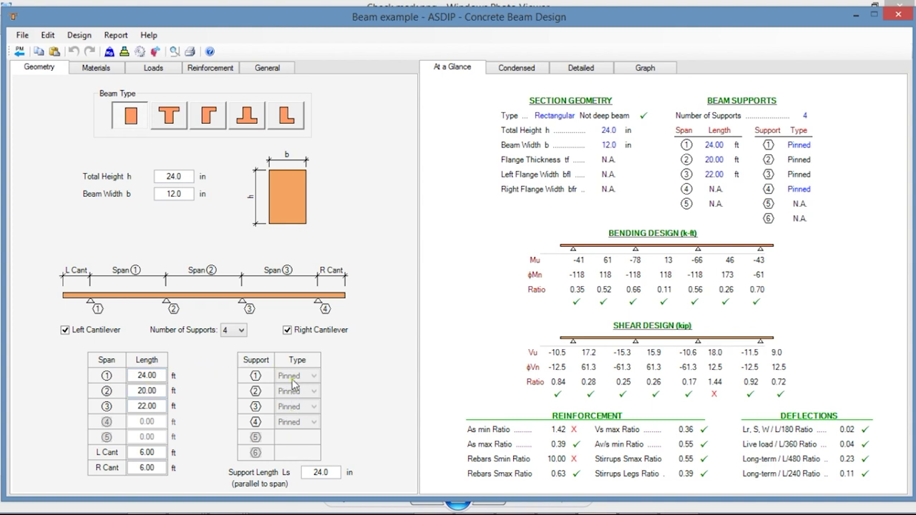
left_click(102, 72)
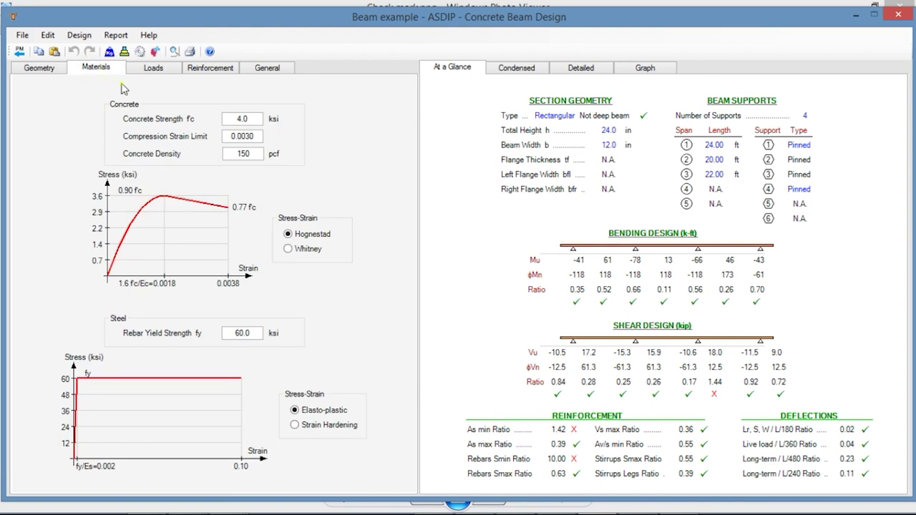
Step: Browse the beam's variable, concentrated, moment and 1000.0 psf uniform loads, then show its diagrams
left_click(146, 70)
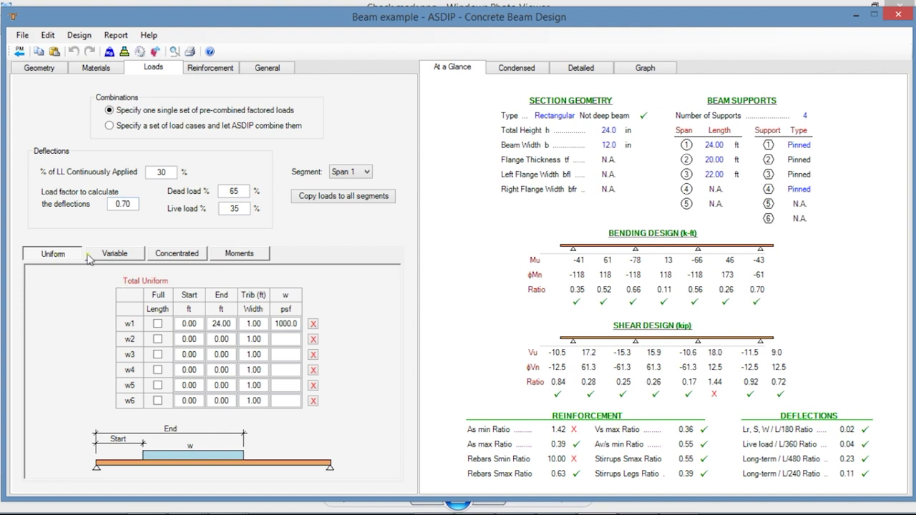
left_click(115, 256)
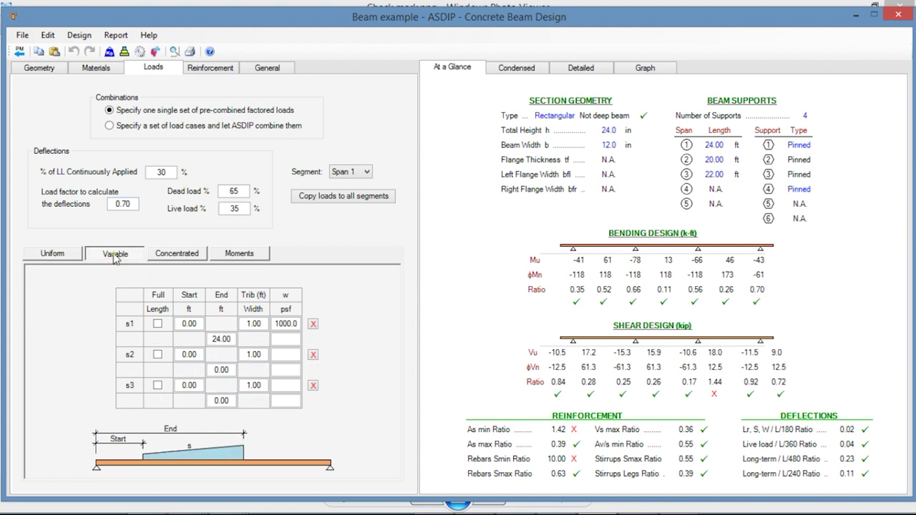
left_click(178, 255)
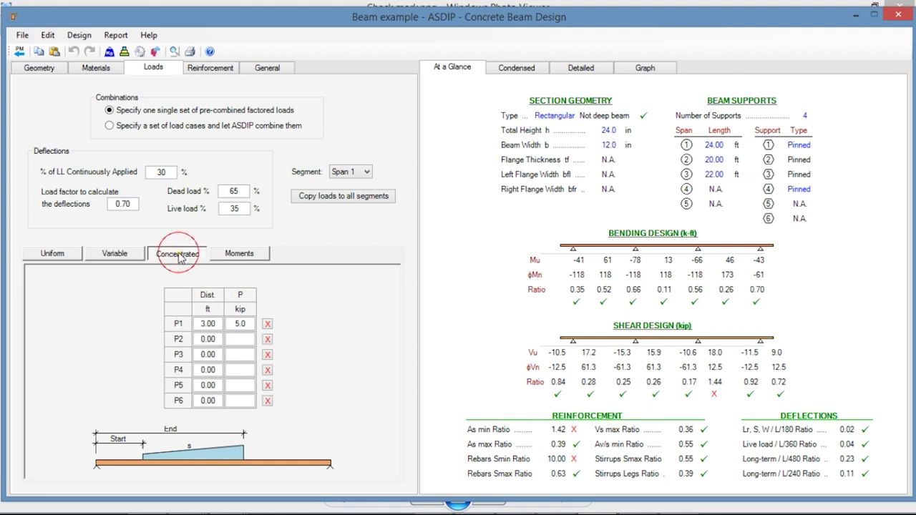
left_click(247, 258)
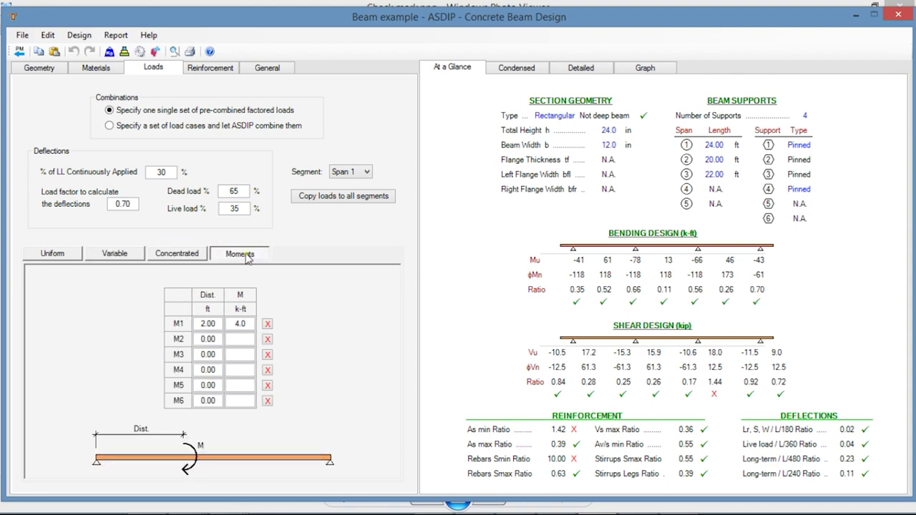
left_click(68, 255)
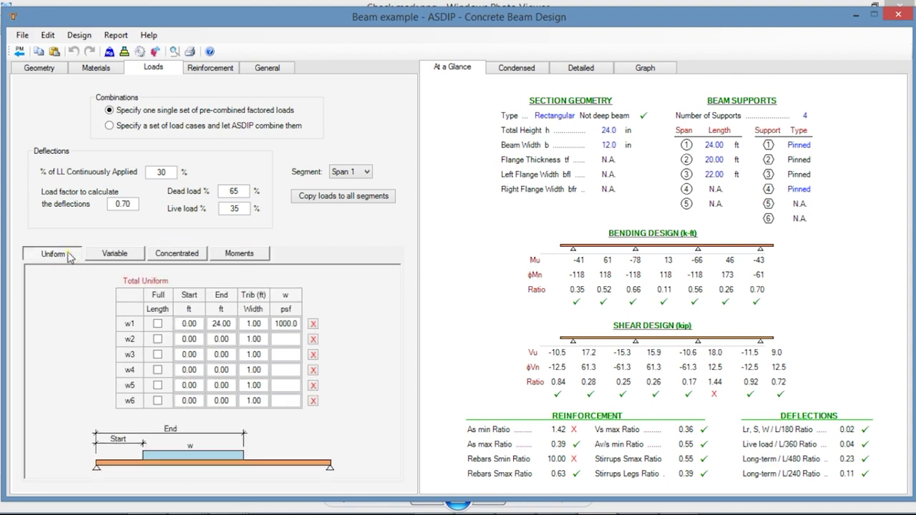
left_click(645, 66)
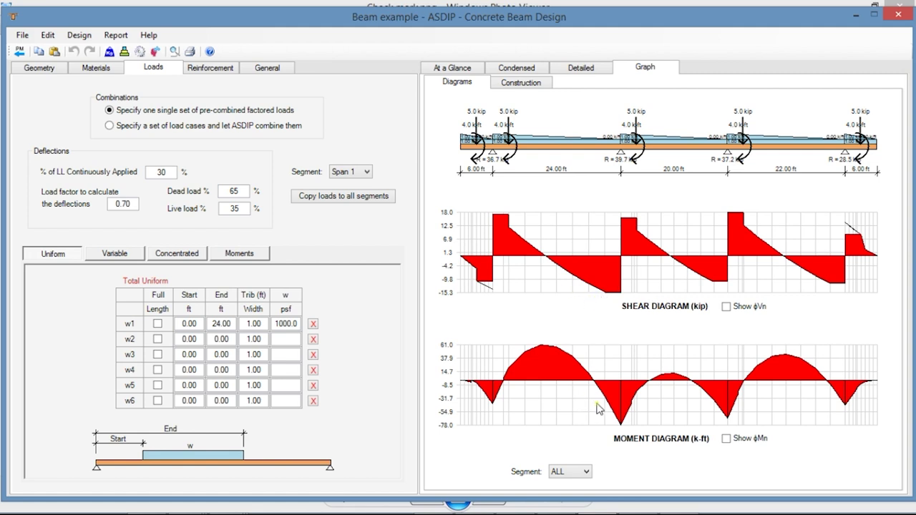
Step: Show the At a Glance beam summary, where one shear ratio fails at 1.44
left_click(449, 68)
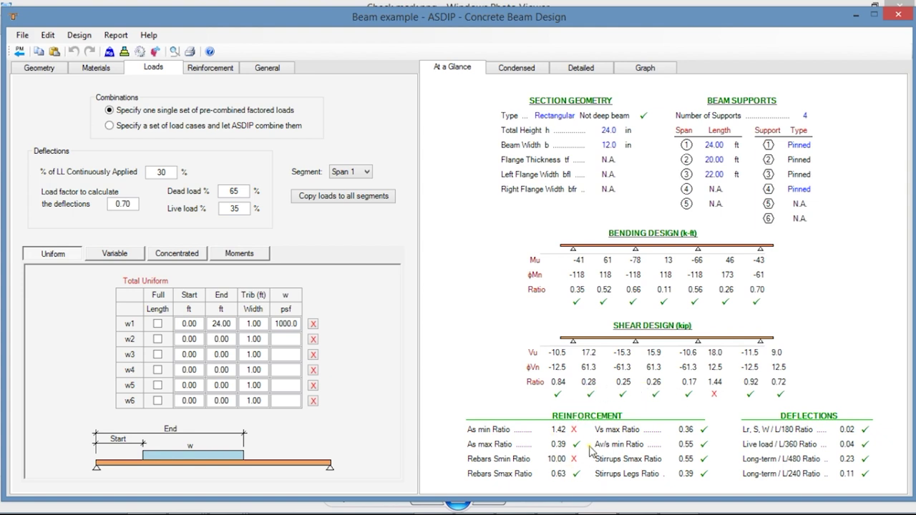
Step: Scroll the condensed beam report, which flags minimum steel ratio 1.42 and rebar spacing 10.00 as NG
left_click(521, 69)
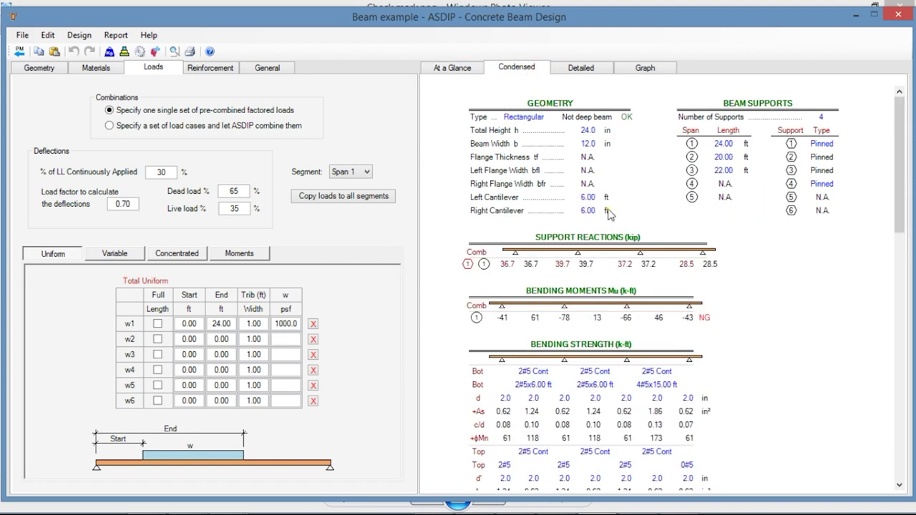
scroll(620, 242, "down", 10)
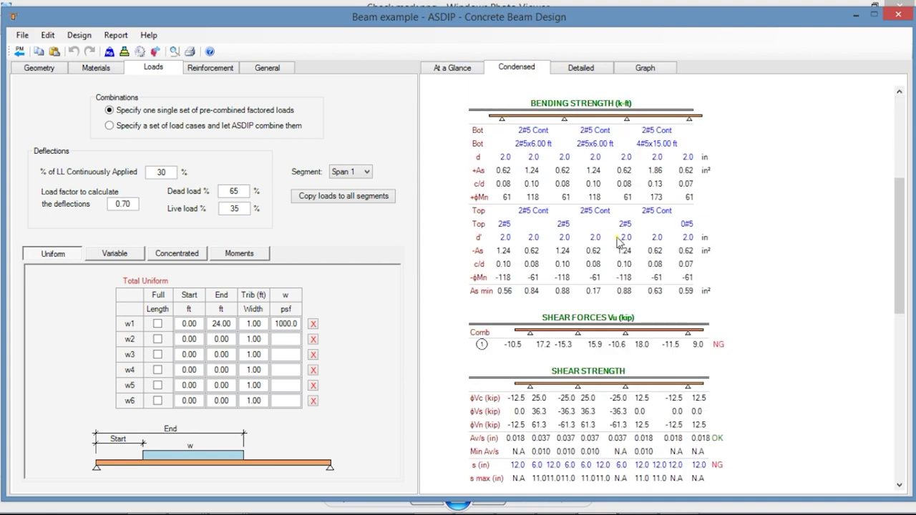
scroll(620, 242, "down", 4)
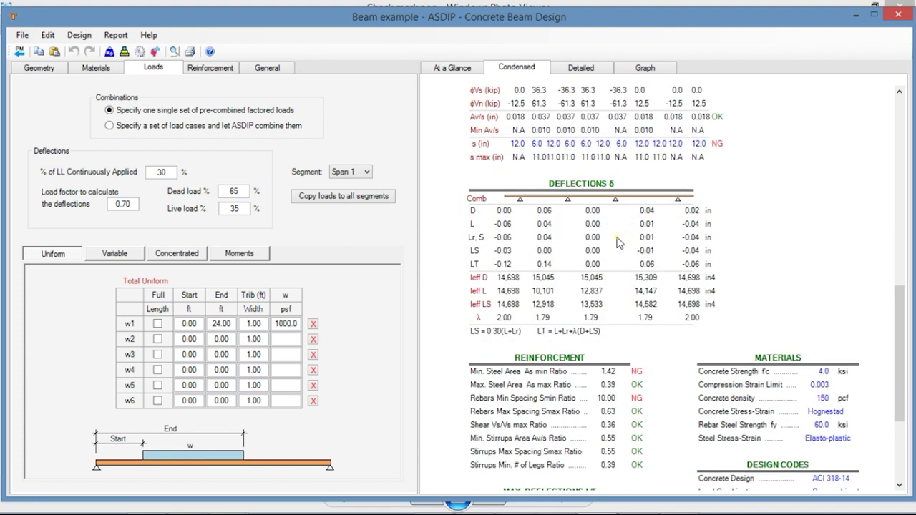
Step: Read the detailed report to shear design, ending on the top reinforcement: 2 #5 continuous bars
scroll(619, 243, "down", 2)
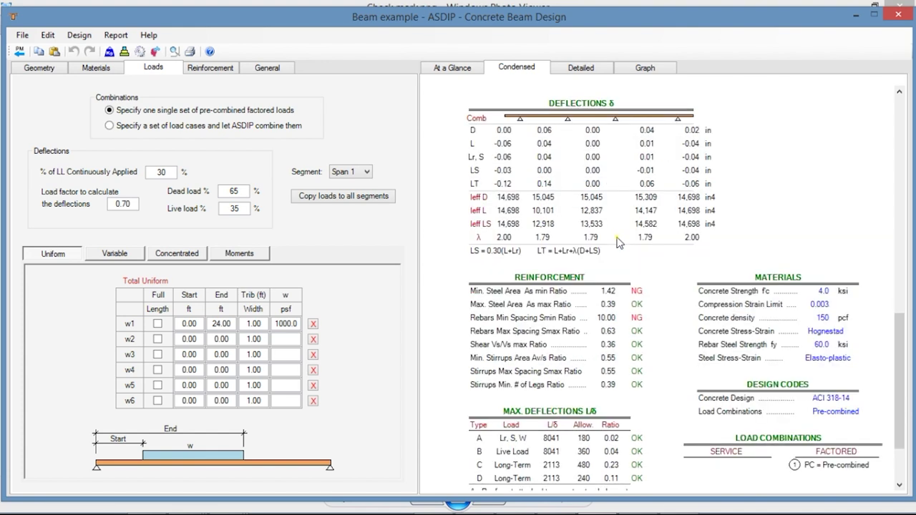
left_click(579, 72)
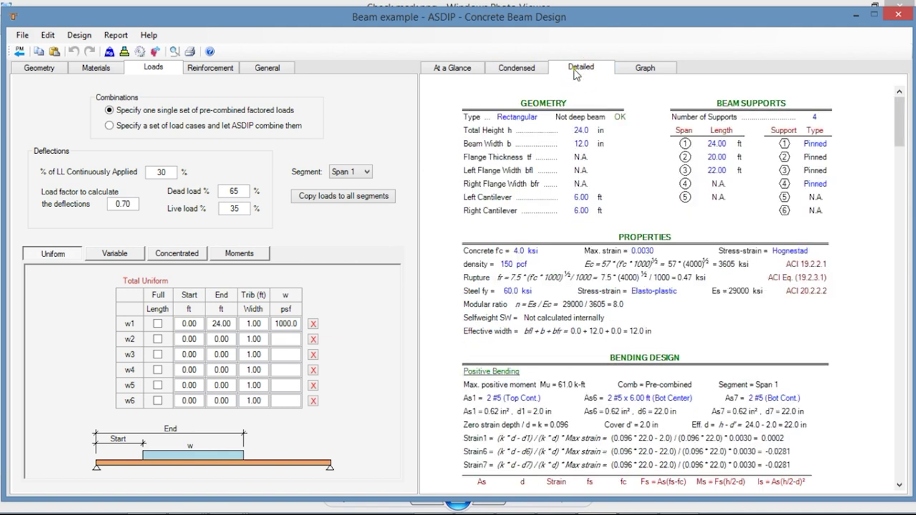
scroll(648, 286, "down", 2)
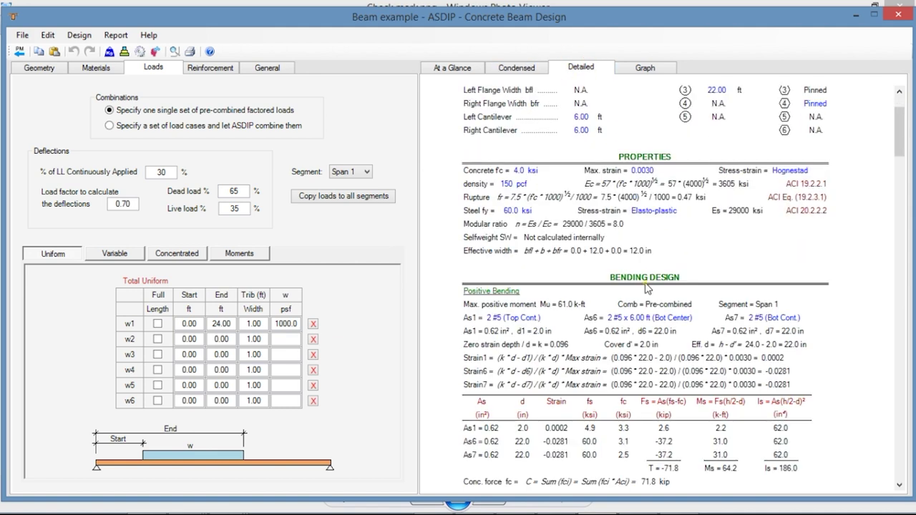
scroll(648, 286, "down", 2)
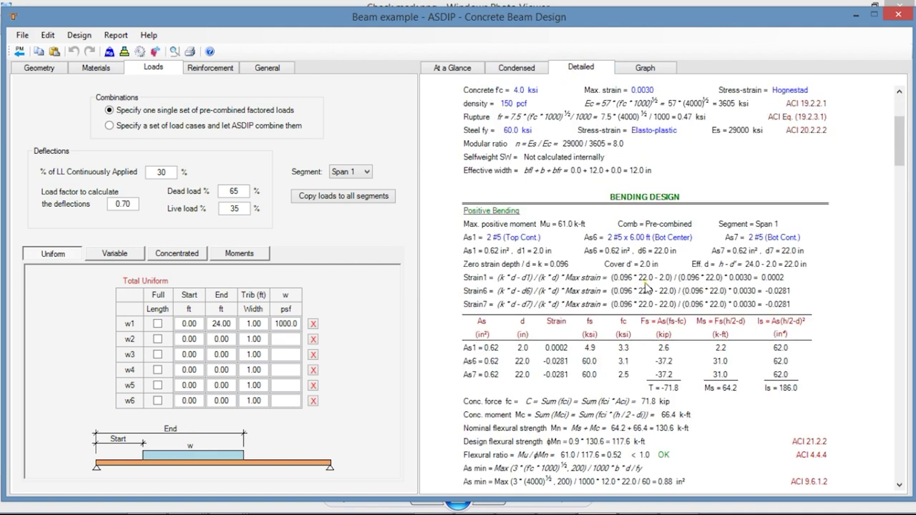
scroll(648, 287, "down", 6)
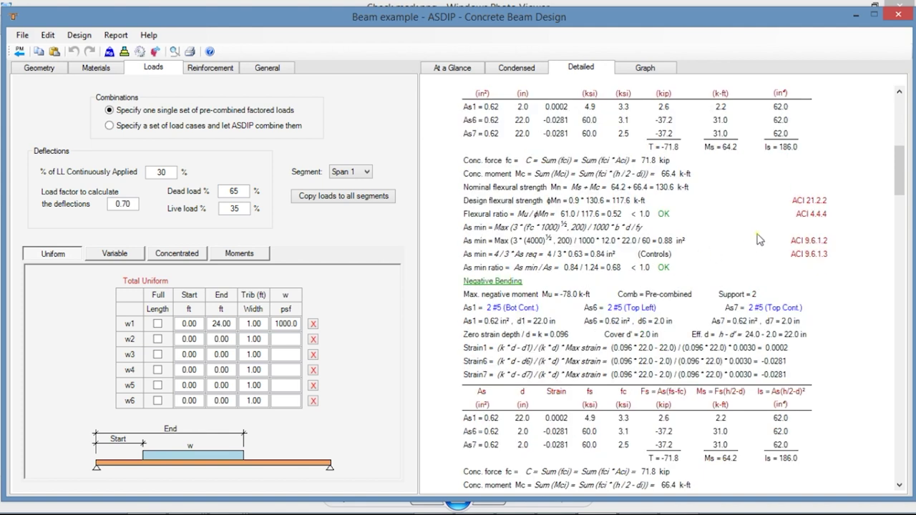
scroll(698, 323, "down", 9)
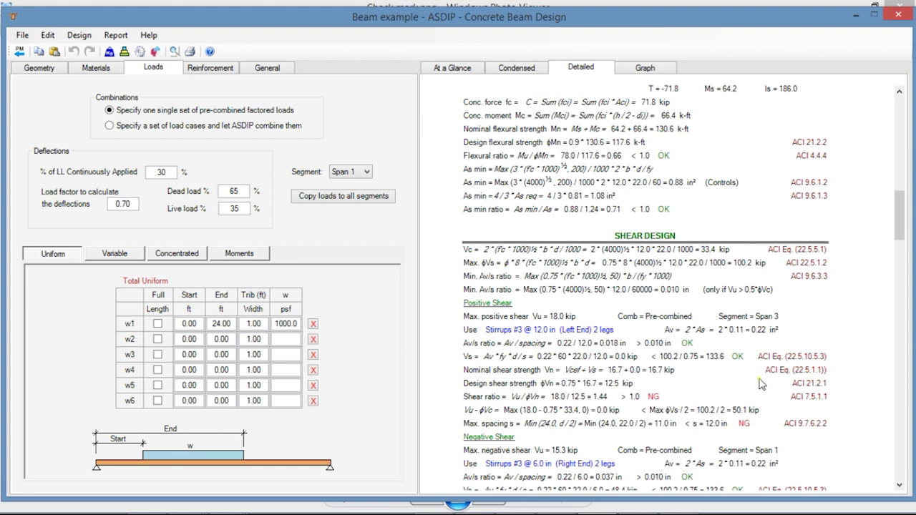
scroll(761, 384, "down", 2)
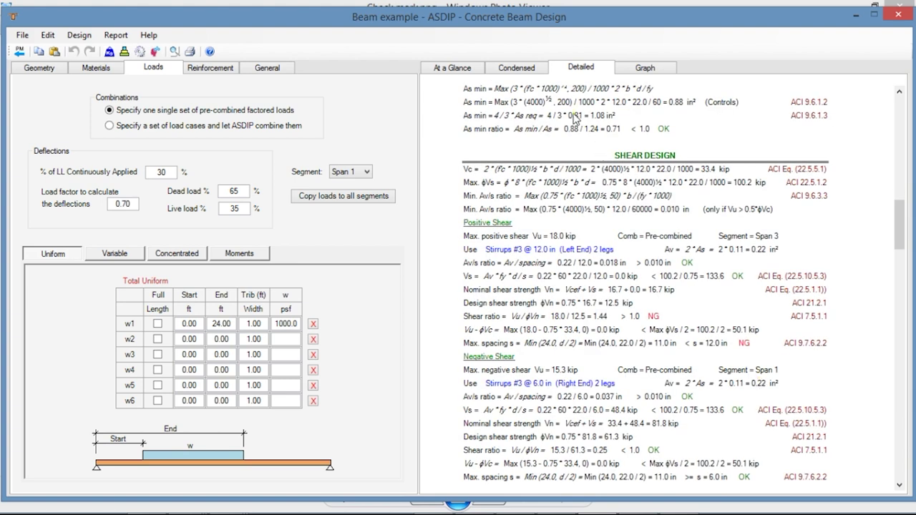
left_click(219, 69)
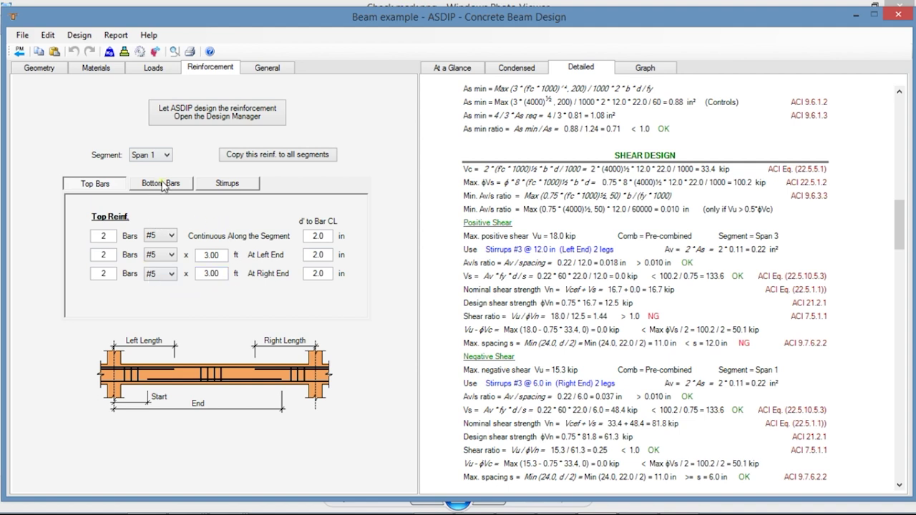
Step: Auto-design the reinforcement, giving #3 stirrups at 11.0 in ends and 24.0 in center
left_click(163, 184)
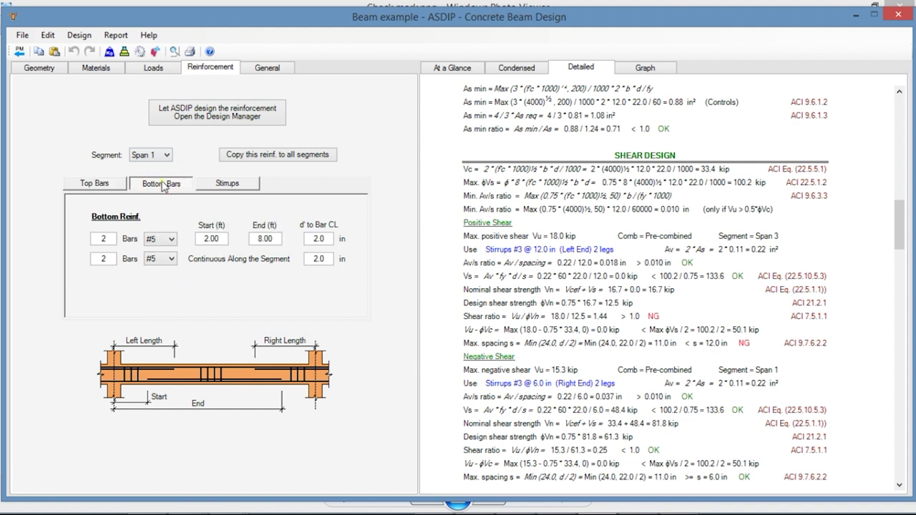
left_click(229, 185)
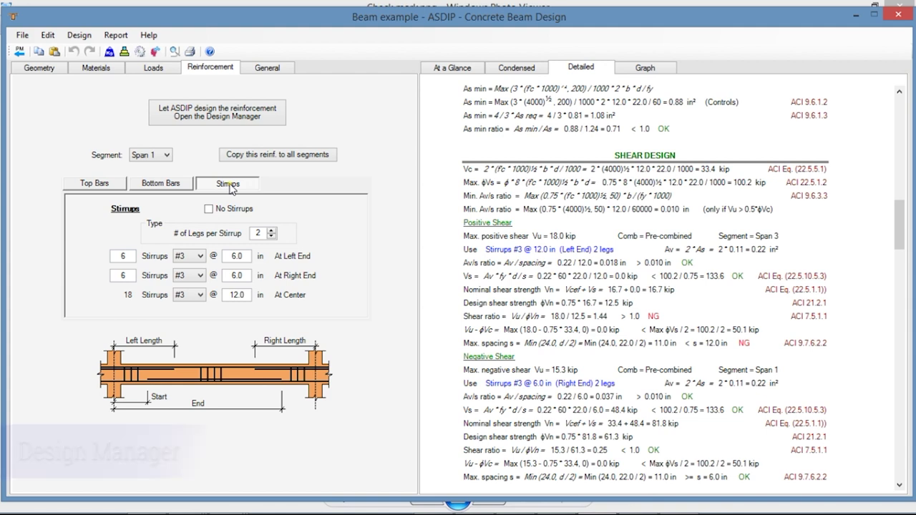
left_click(219, 117)
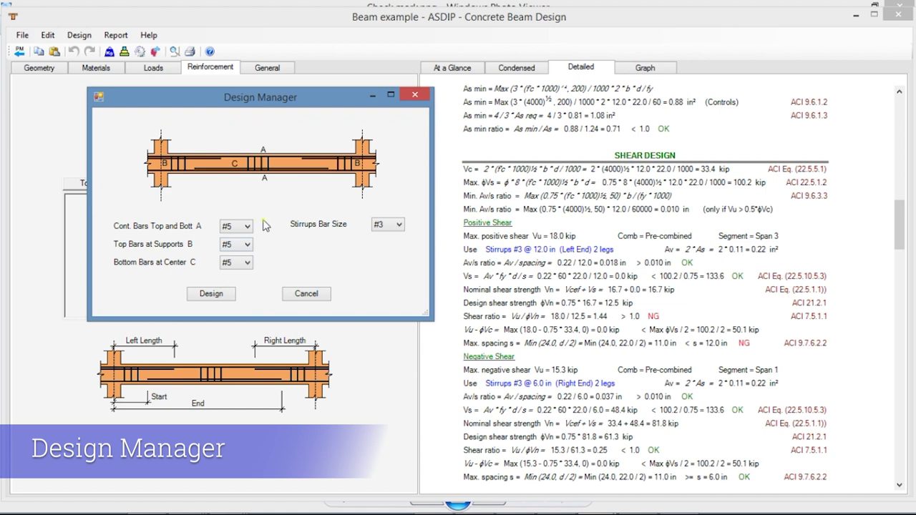
left_click(210, 294)
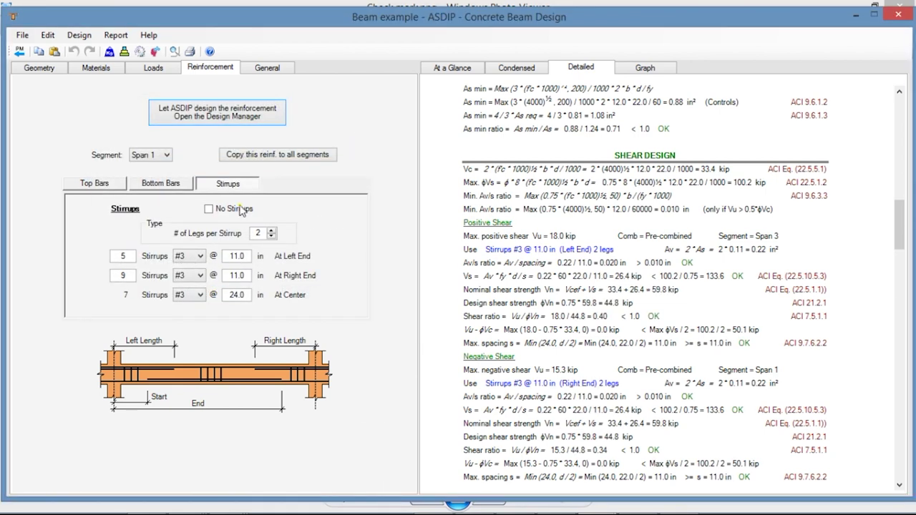
Step: Overlay ϕVn and ϕMn capacities on the diagrams and view the beam's construction elevation
left_click(645, 67)
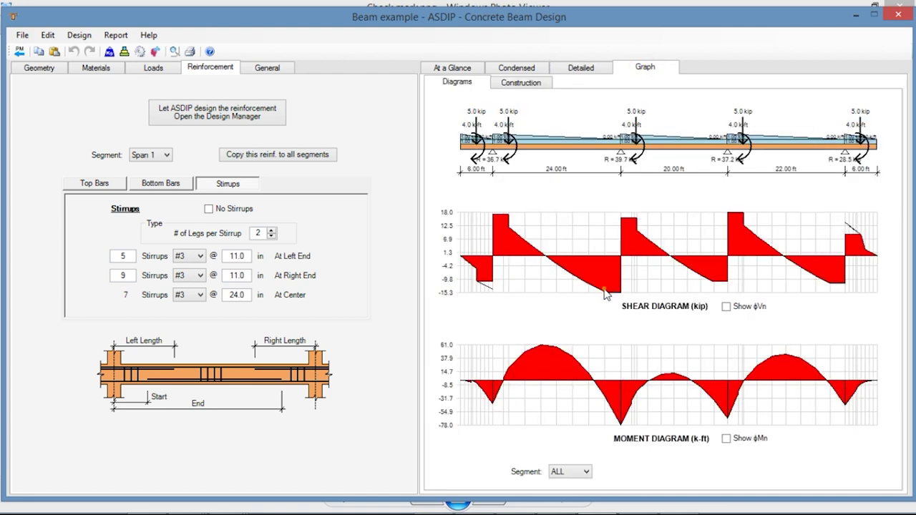
left_click(726, 307)
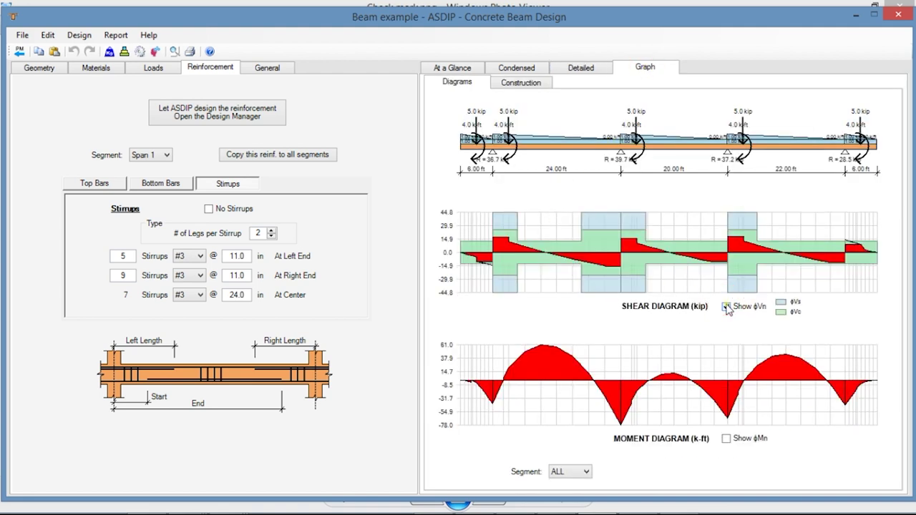
left_click(727, 439)
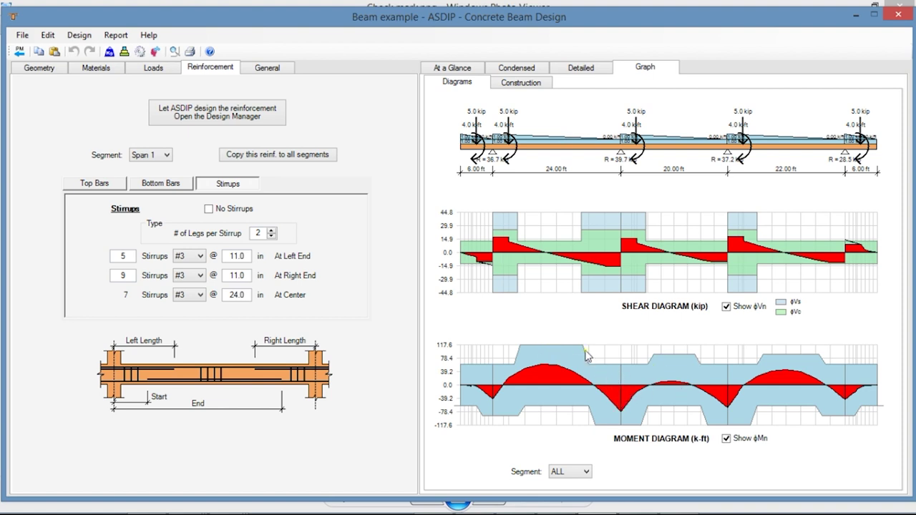
left_click(524, 83)
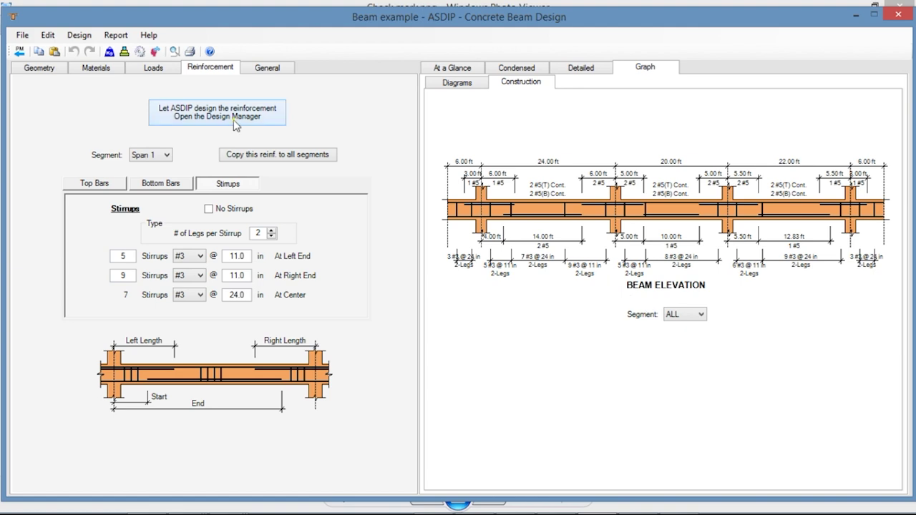
left_click(20, 51)
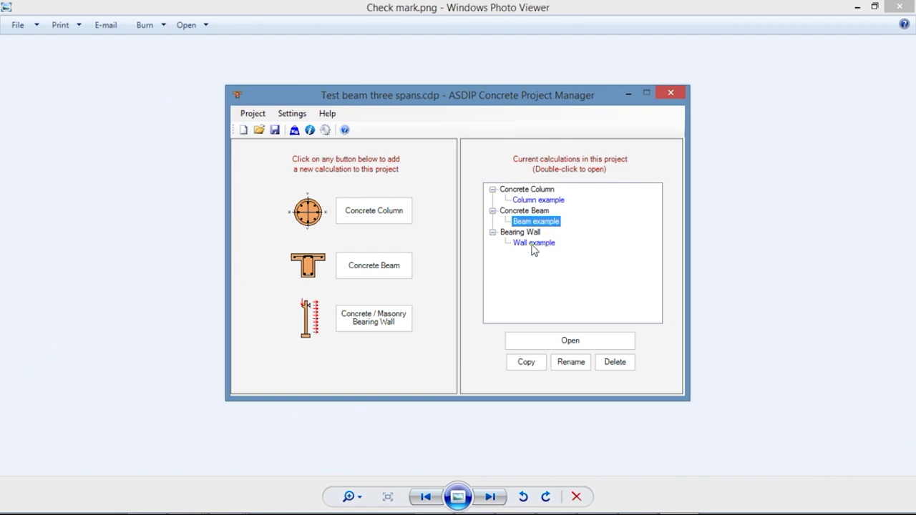
Step: Open Wall example, keep it concrete, and show its diagrams as a 6.5 in one-story wall
double_click(531, 243)
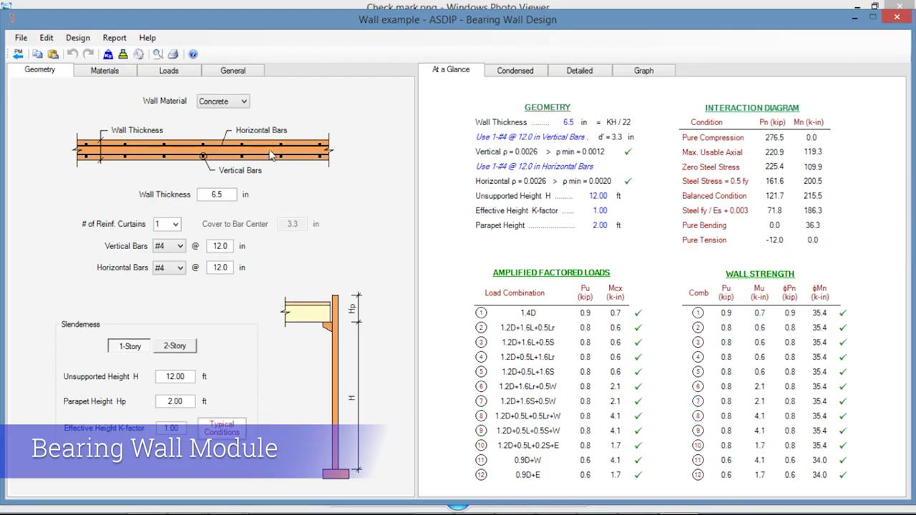
left_click(244, 102)
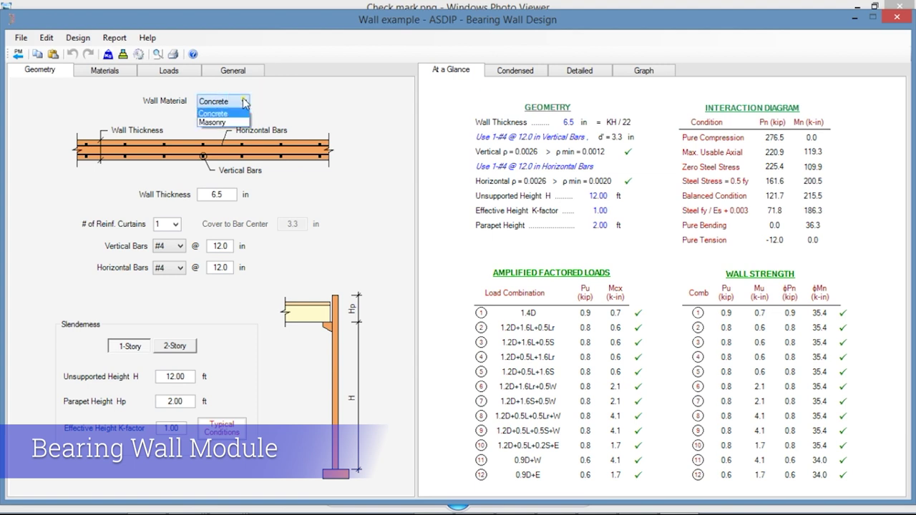
left_click(244, 102)
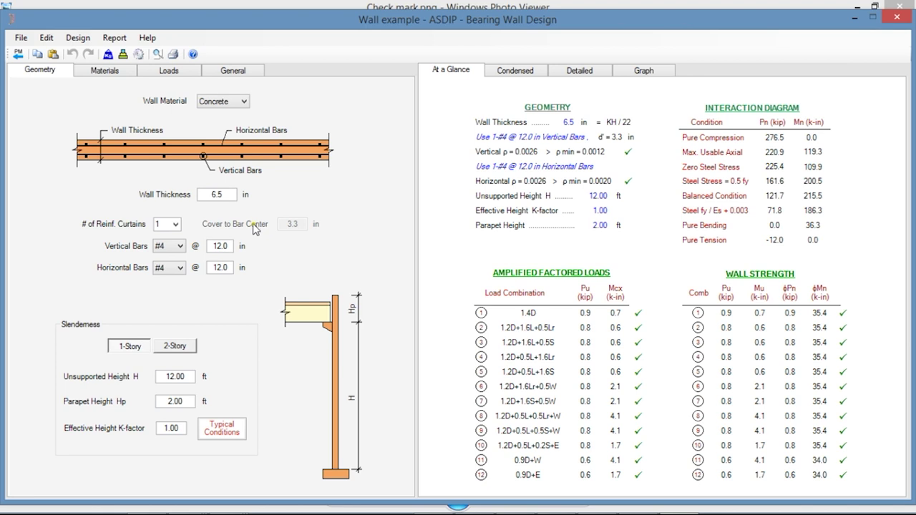
left_click(646, 78)
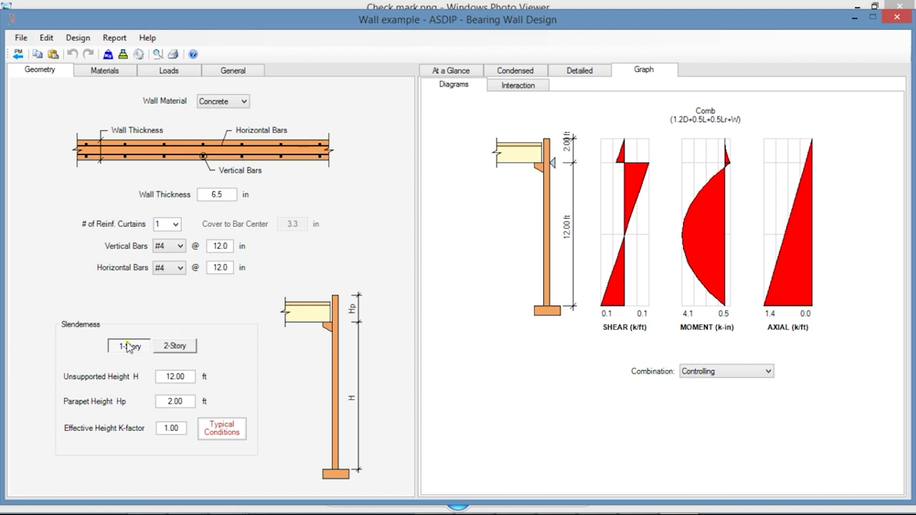
left_click(175, 348)
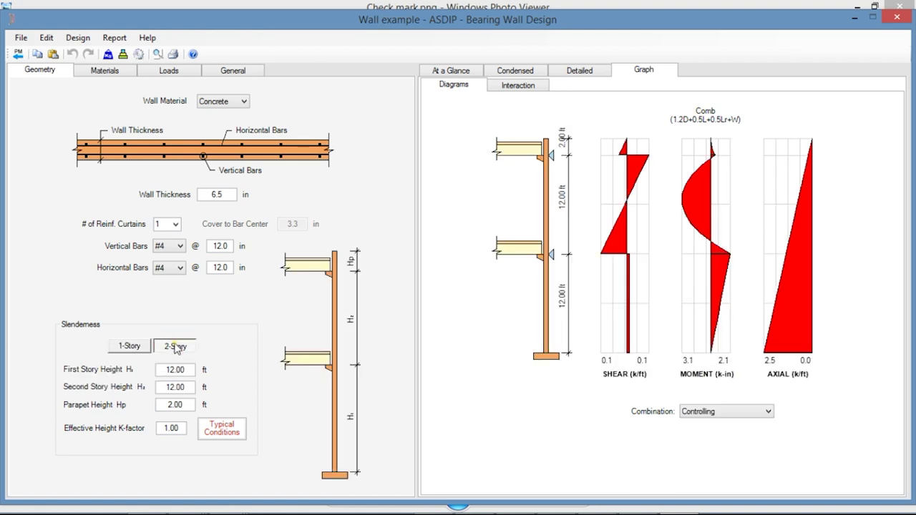
left_click(130, 347)
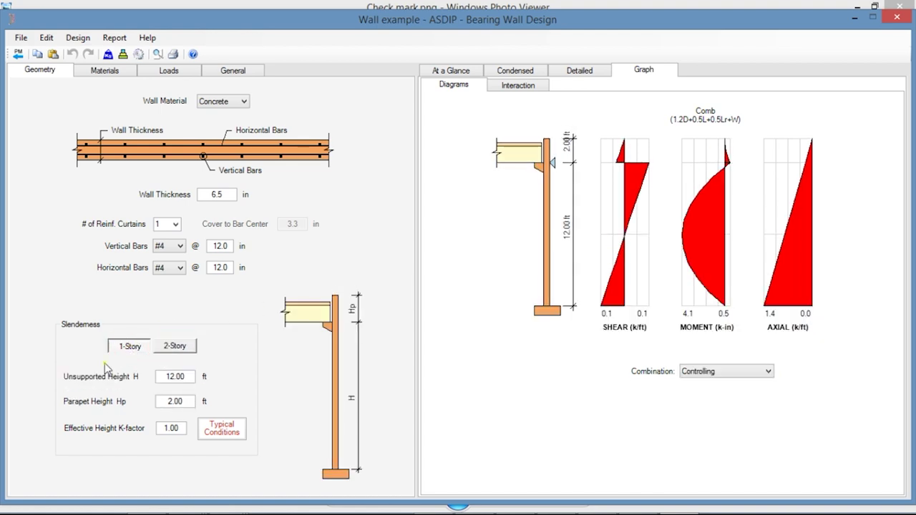
left_click(182, 428)
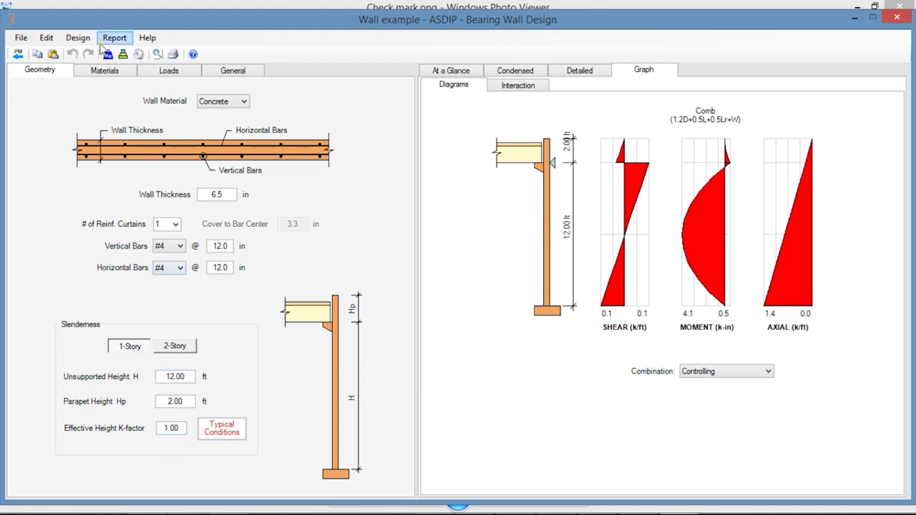
Step: Review the wall materials, loads and second-order parameters, then its At a Glance and condensed summaries
left_click(104, 72)
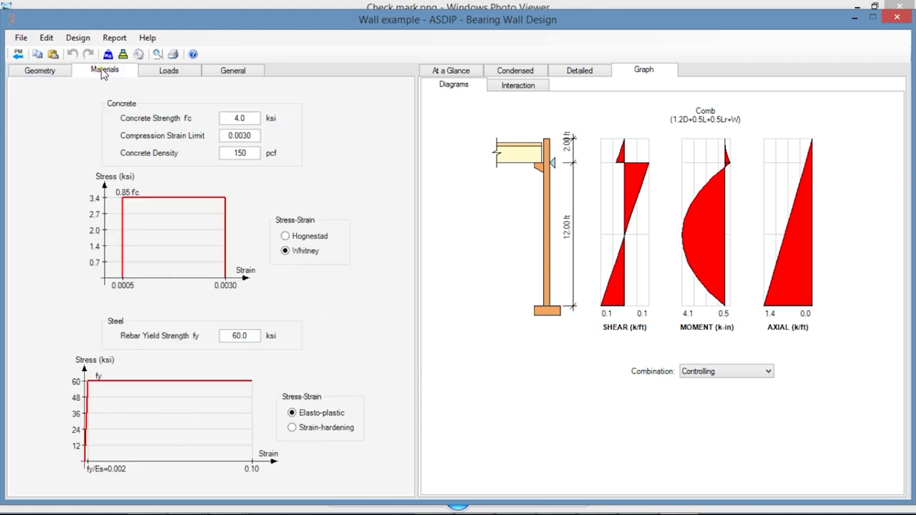
left_click(169, 72)
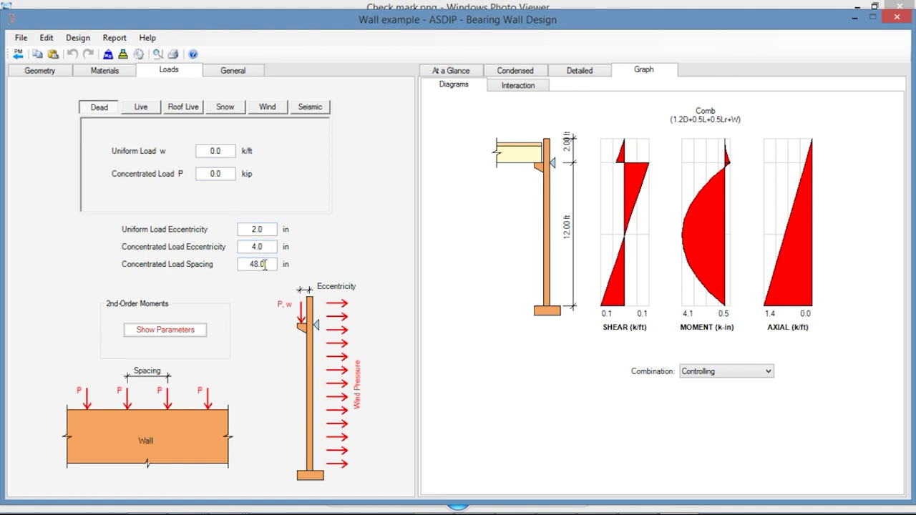
left_click(161, 330)
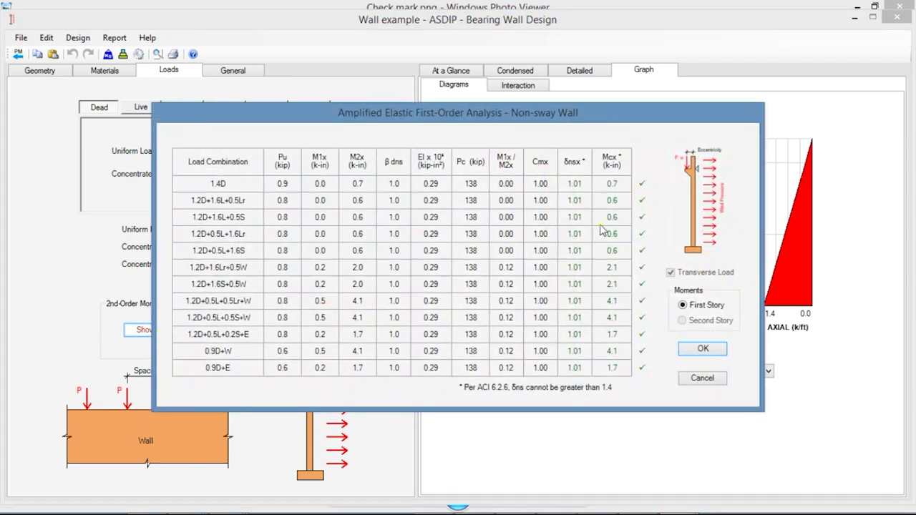
left_click(704, 348)
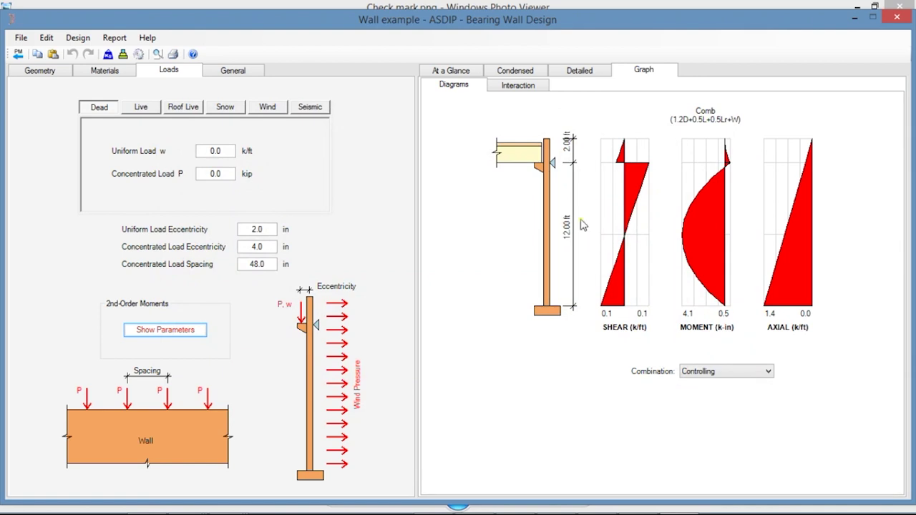
left_click(452, 71)
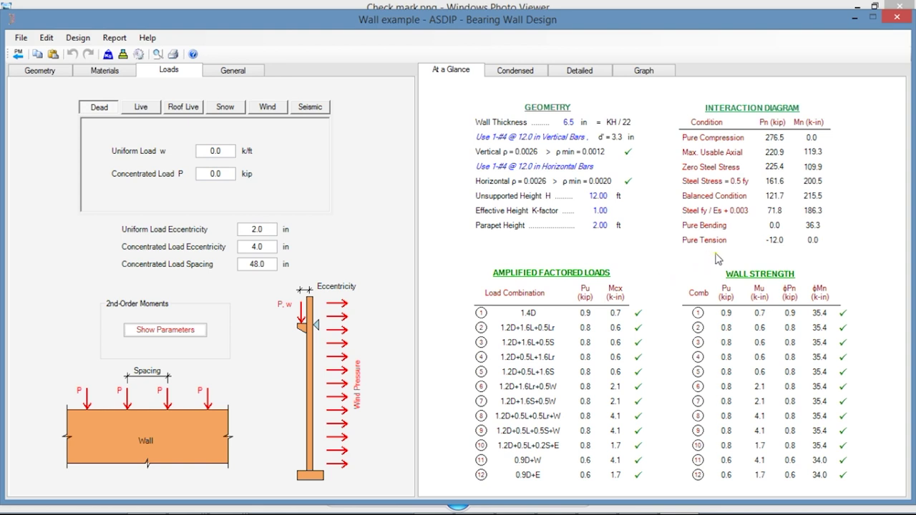
left_click(525, 75)
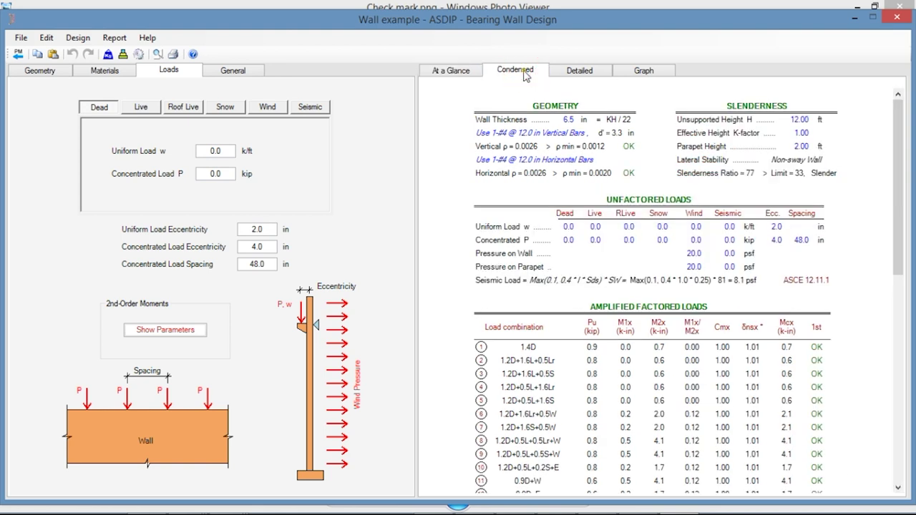
Step: Scroll both wall reports, then show diagrams for the controlling 1.2D+0.5L+0.5Lr+W combination
scroll(601, 262, "down", 5)
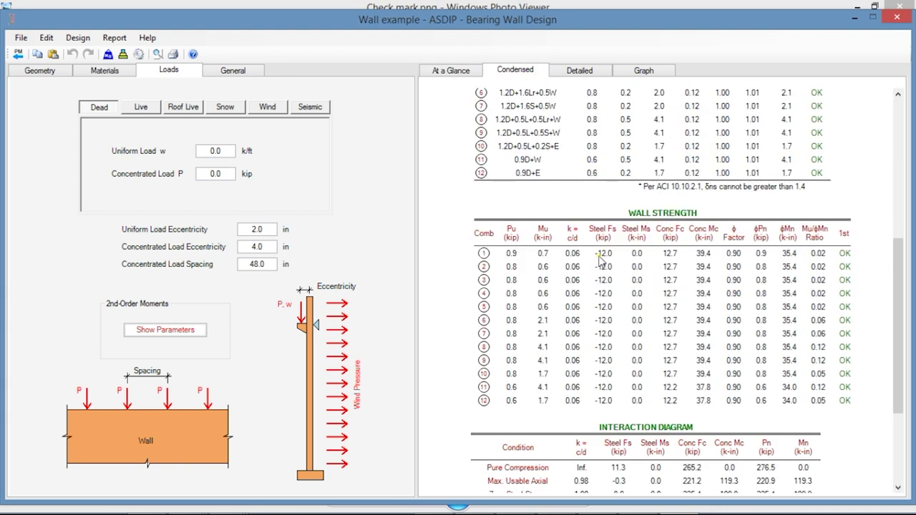
scroll(601, 261, "down", 4)
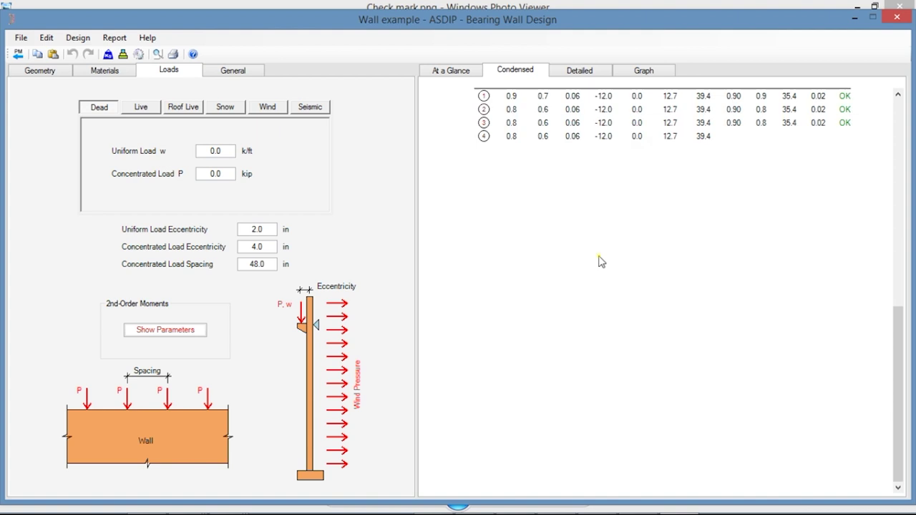
left_click(569, 74)
scroll(630, 248, "down", 8)
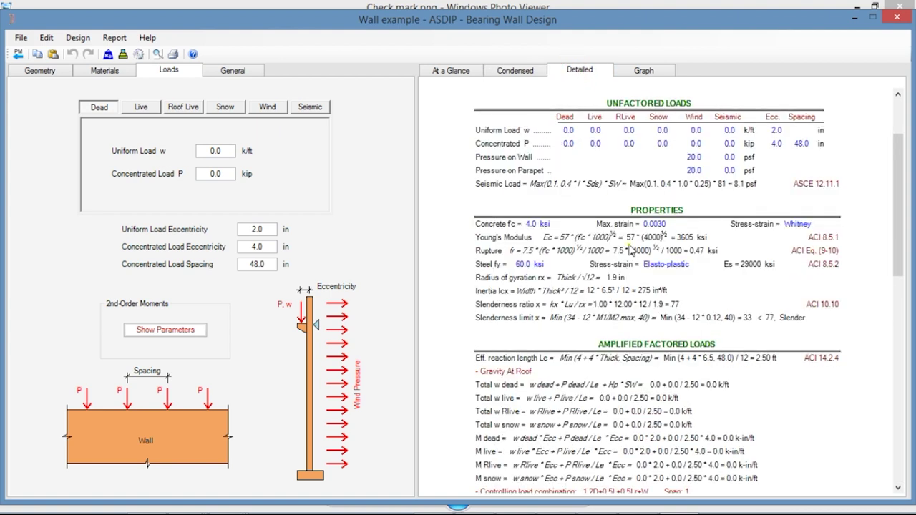
scroll(630, 248, "down", 6)
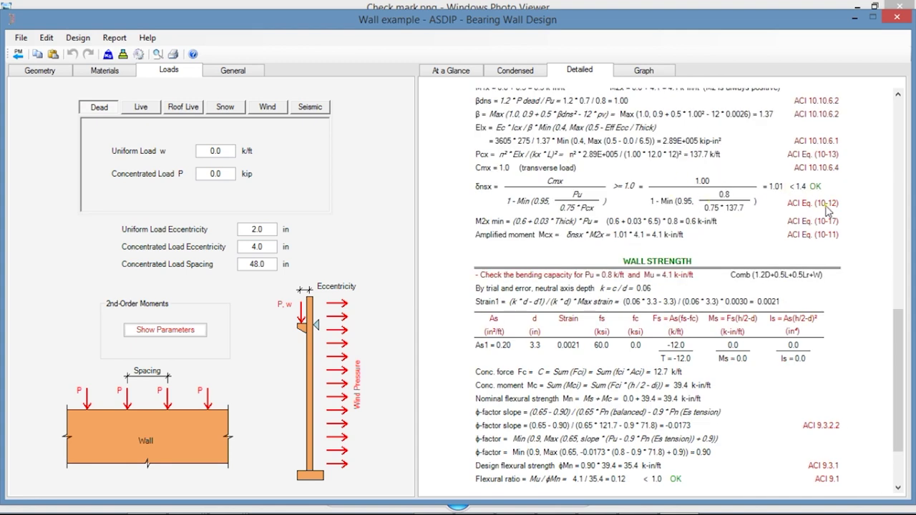
scroll(684, 342, "down", 2)
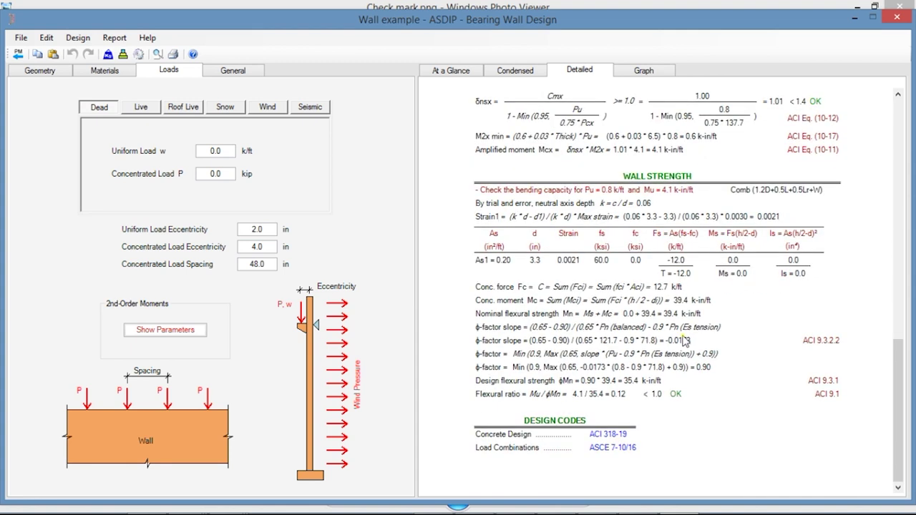
left_click(638, 72)
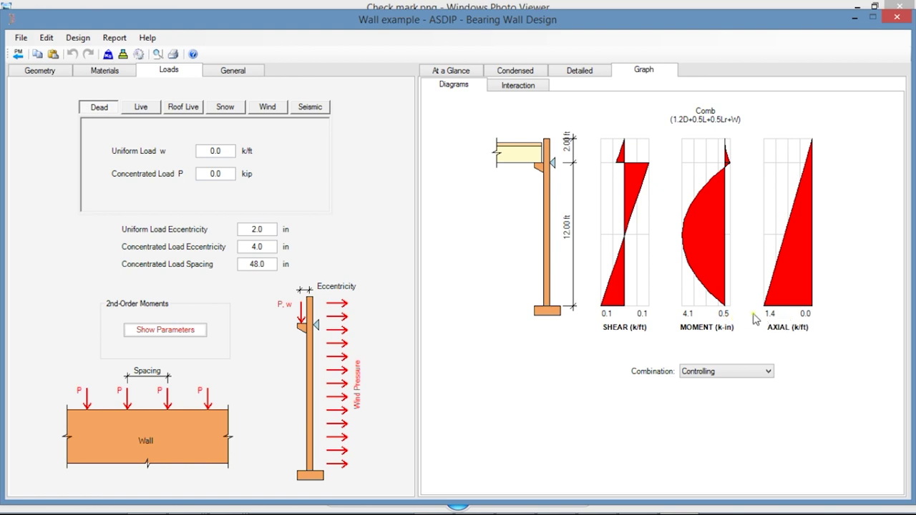
Step: View the interaction diagram, then make the wall 10 in CMU masonry with #4 bars at 16 in
left_click(724, 375)
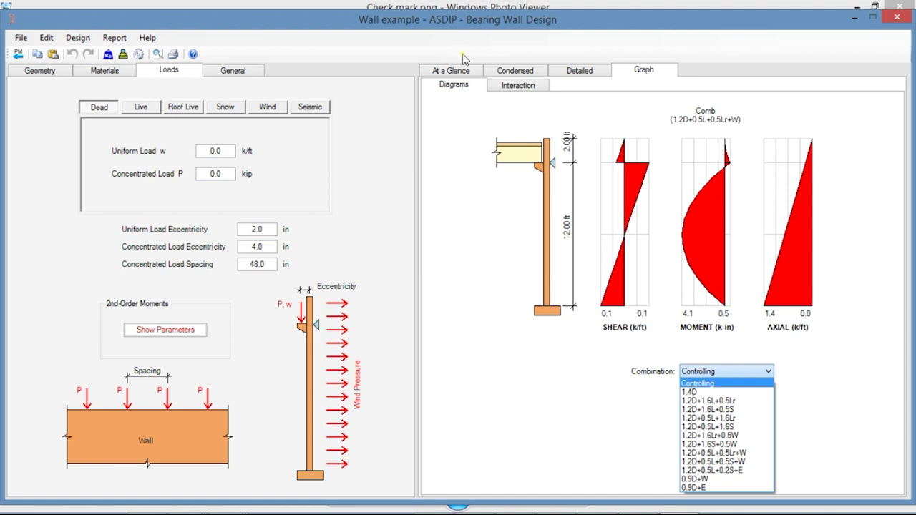
left_click(527, 90)
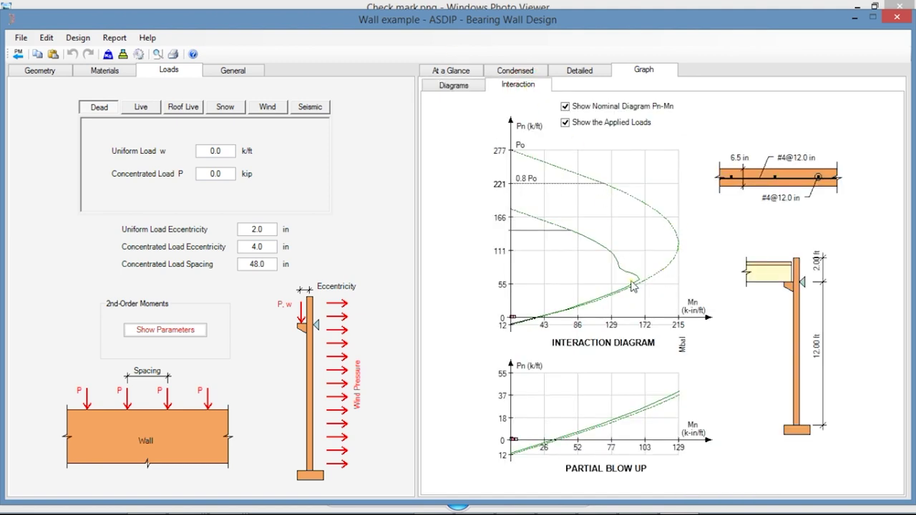
left_click(45, 73)
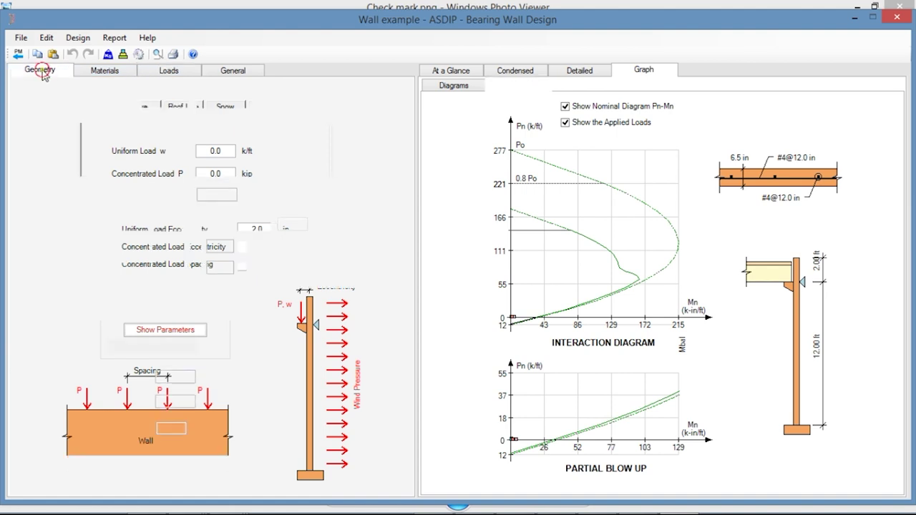
left_click(232, 104)
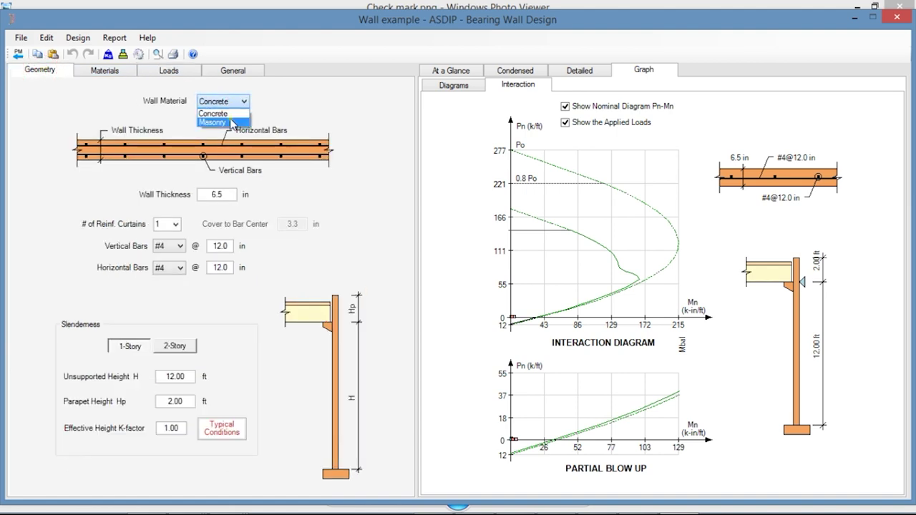
left_click(228, 120)
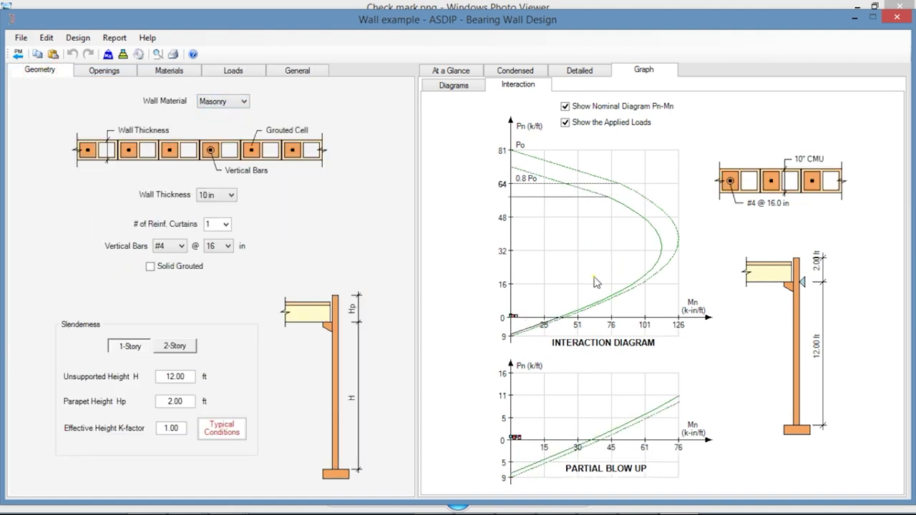
left_click(110, 75)
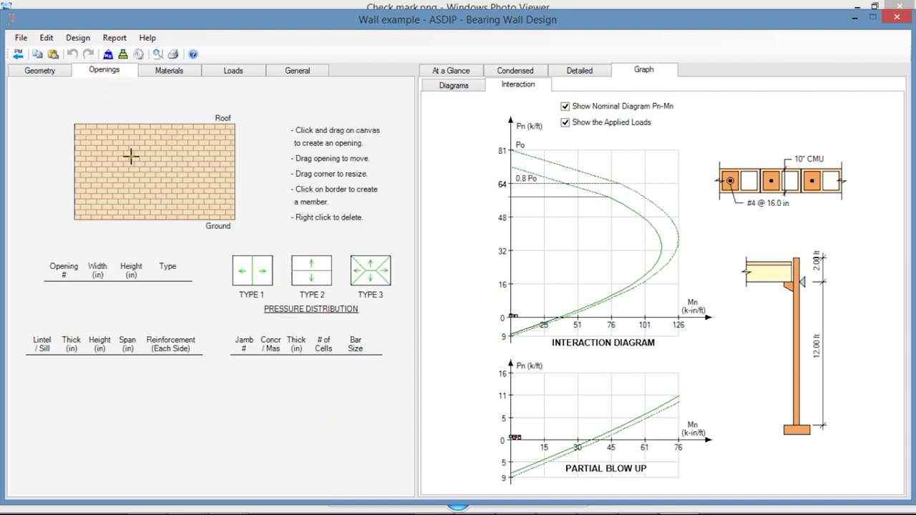
Step: Draw a 64 x 48 in opening with 8 in masonry jambs reinforced #4 on both sides
left_click_drag(136, 155, 183, 189)
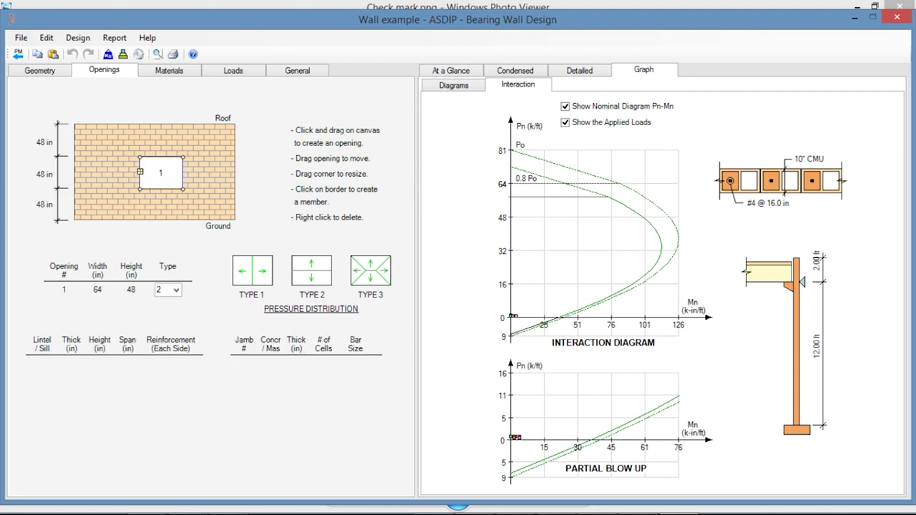
left_click(139, 173)
left_click(182, 173)
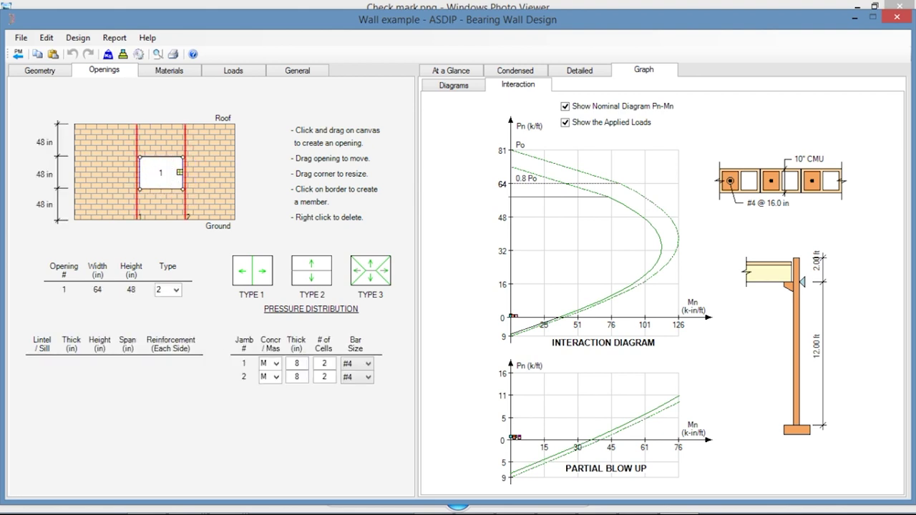